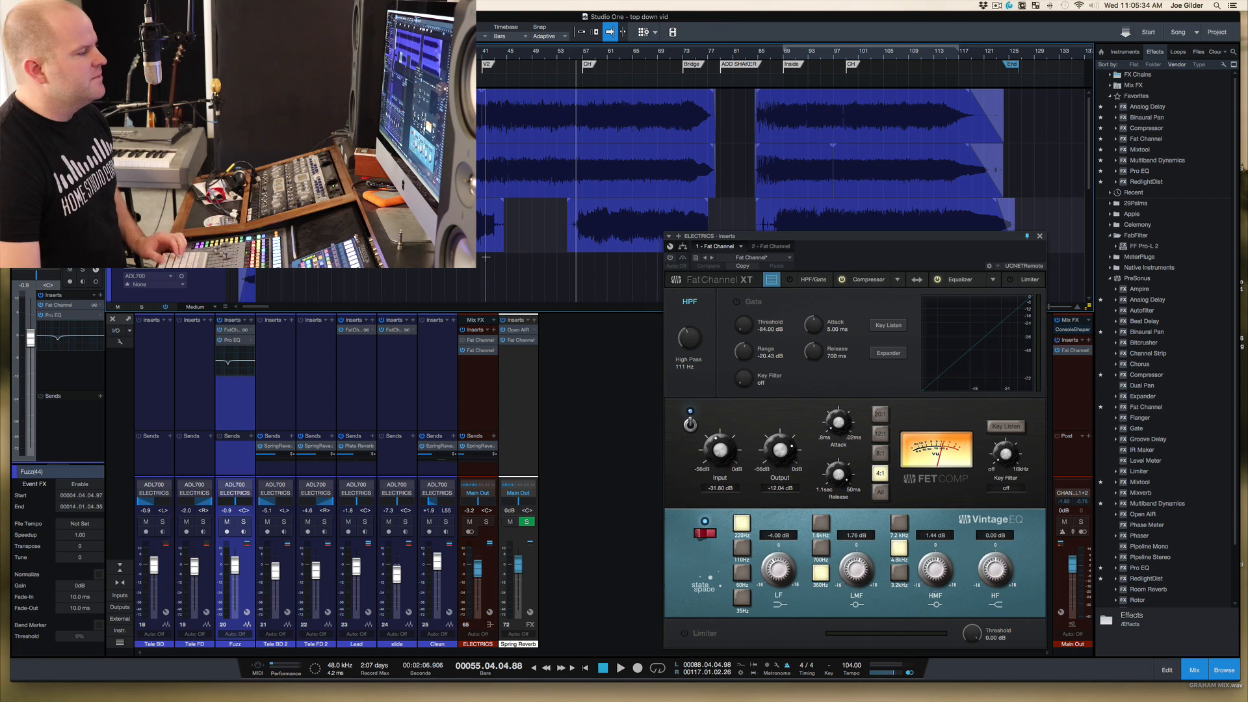
- Solo the ELECTRICS bus, play the chorus and pull the Fuzz track's fader all the way down
{"action": "left_click", "coordinate": [484, 522]}
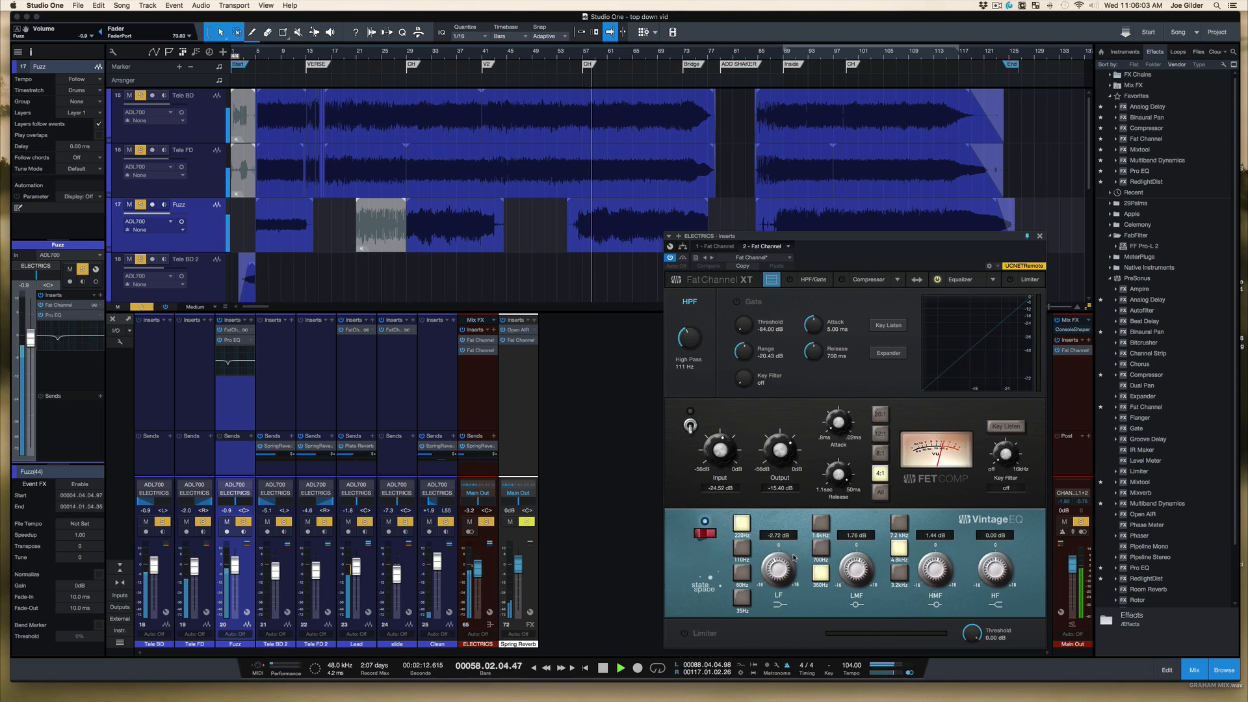
{"action": "left_click", "coordinate": [231, 467]}
{"action": "key", "text": "space"}
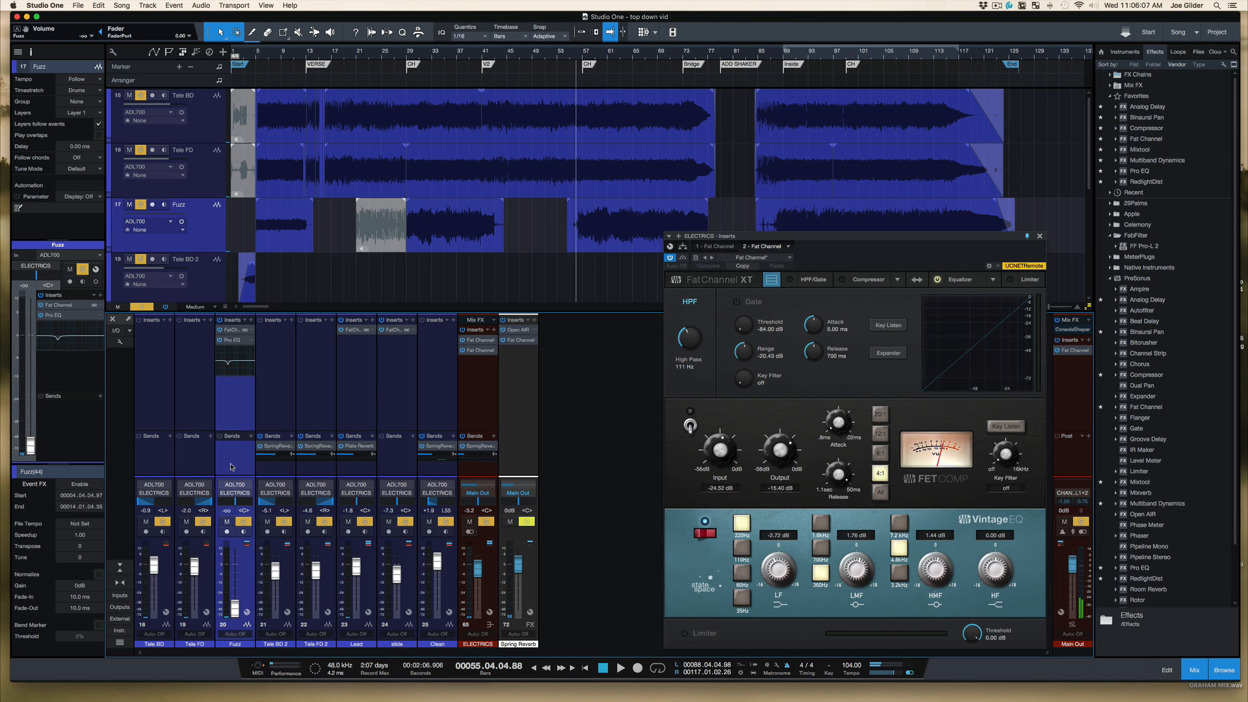
{"action": "key", "text": "space"}
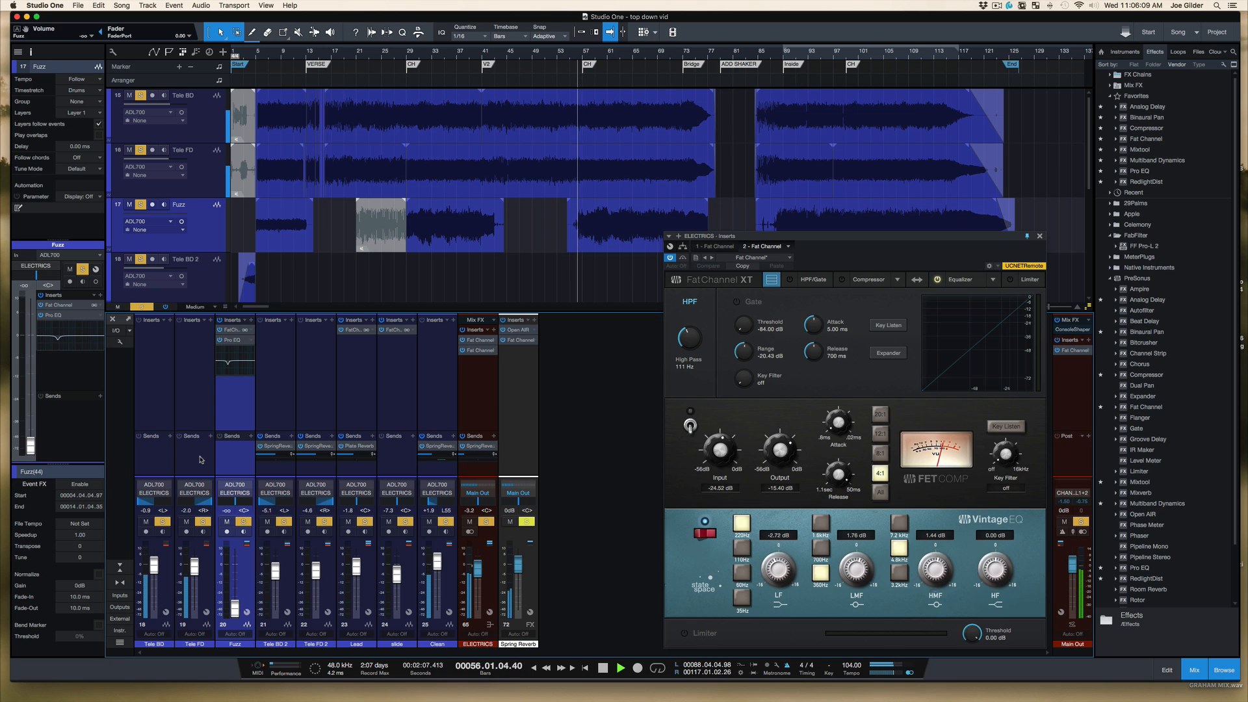
- Solo the Tele BD and Tele FD tracks during playback and raise their faders to +0.5 dB and -0.5 dB
{"action": "left_click", "coordinate": [199, 460]}
{"action": "left_click", "coordinate": [162, 461], "text": "shift"}
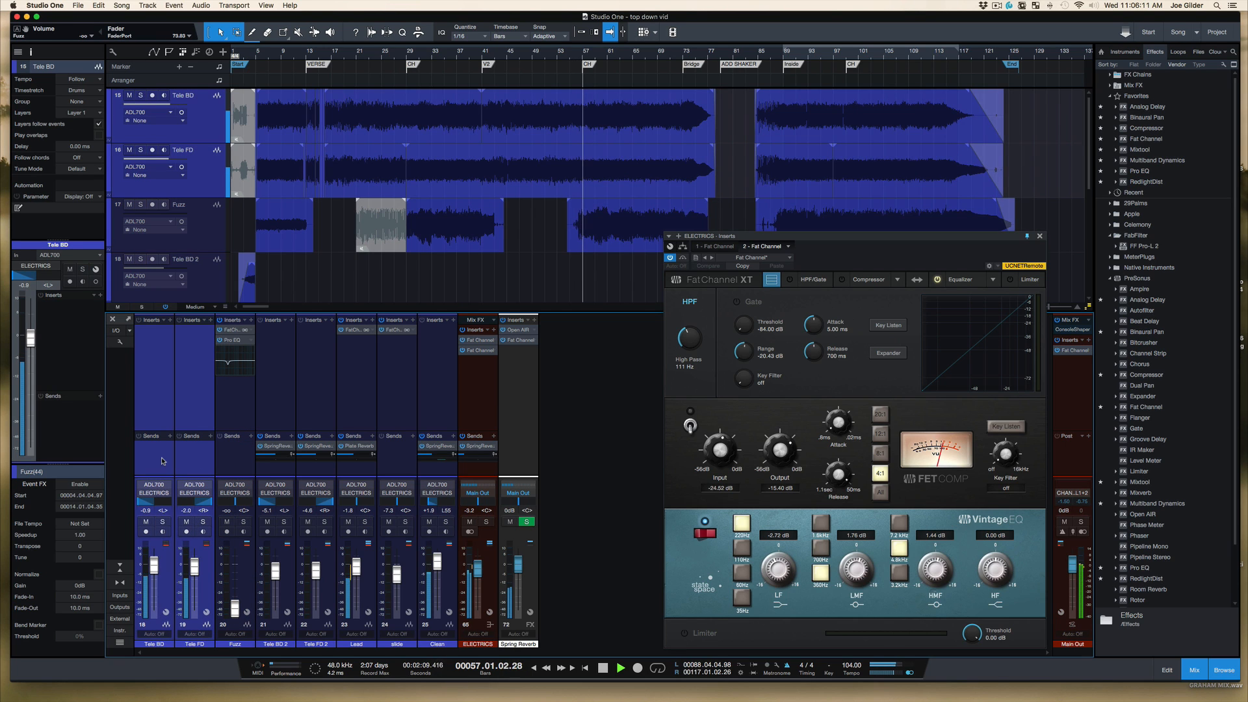
{"action": "key", "text": "s"}
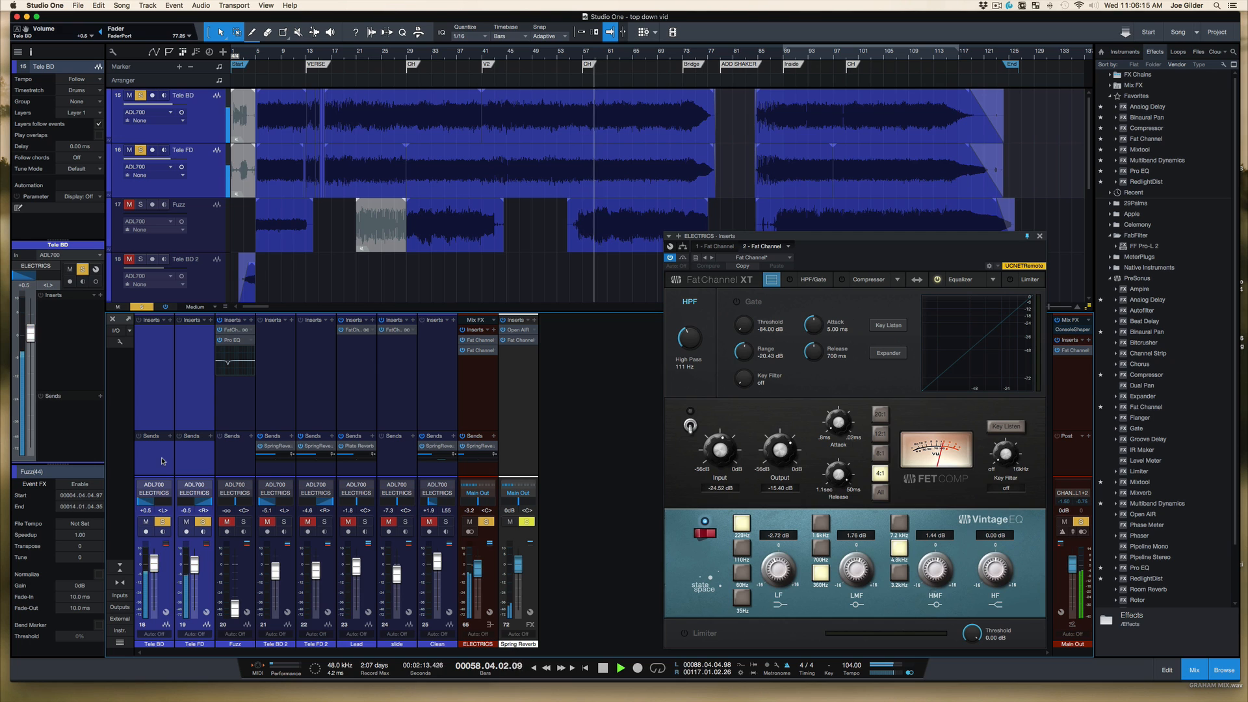
{"action": "key", "text": "space"}
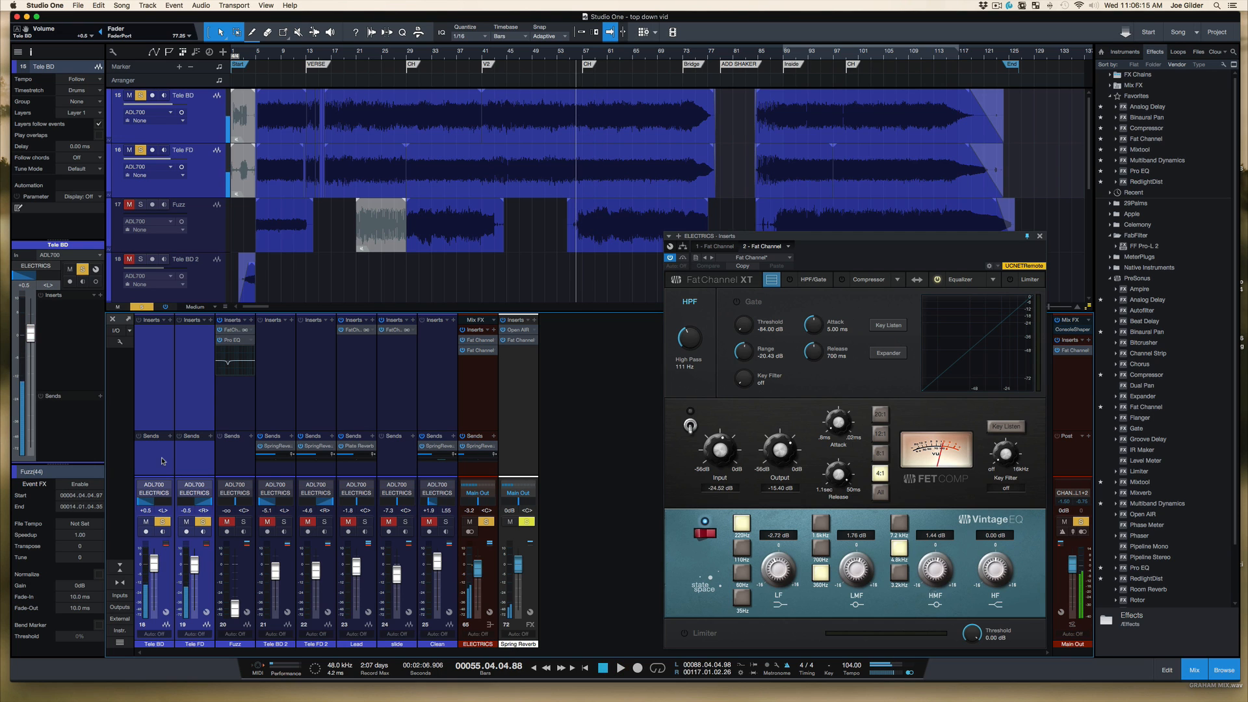
- Audition the Fuzz track at +1.8 dB, both on its own and together with the two Tele tracks
{"action": "left_click", "coordinate": [235, 462]}
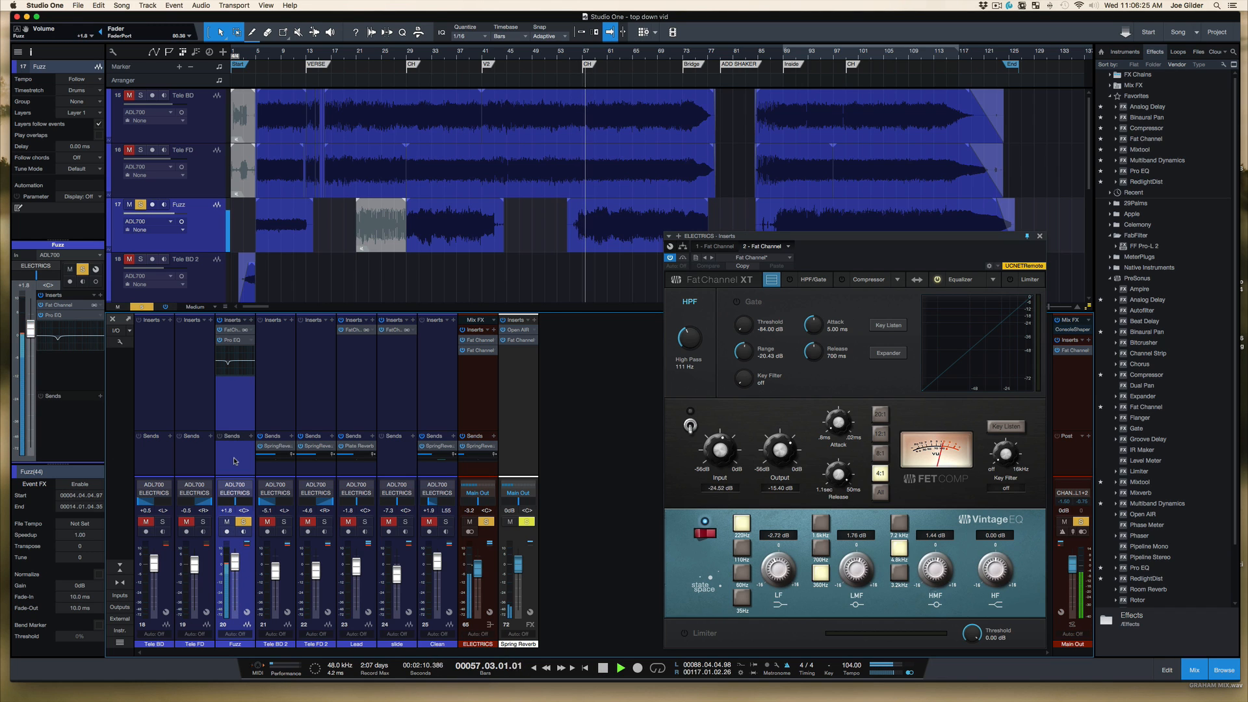
{"action": "left_click", "coordinate": [159, 463]}
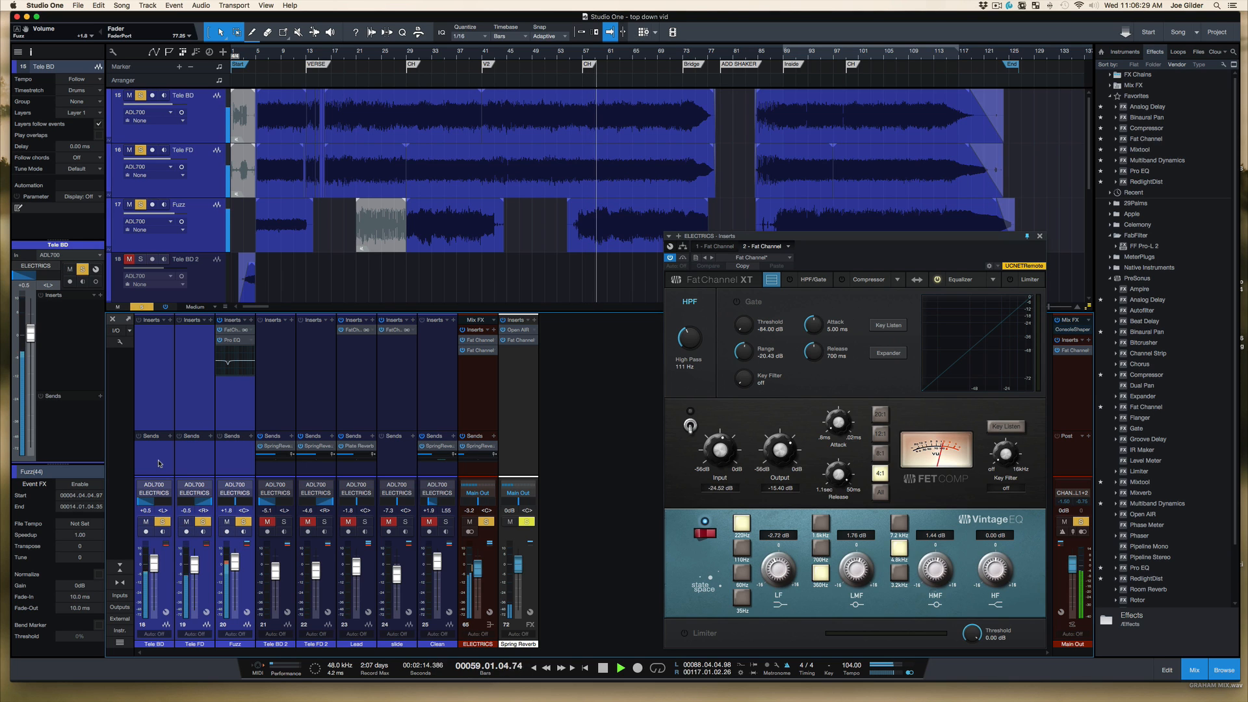
{"action": "left_click", "coordinate": [230, 460]}
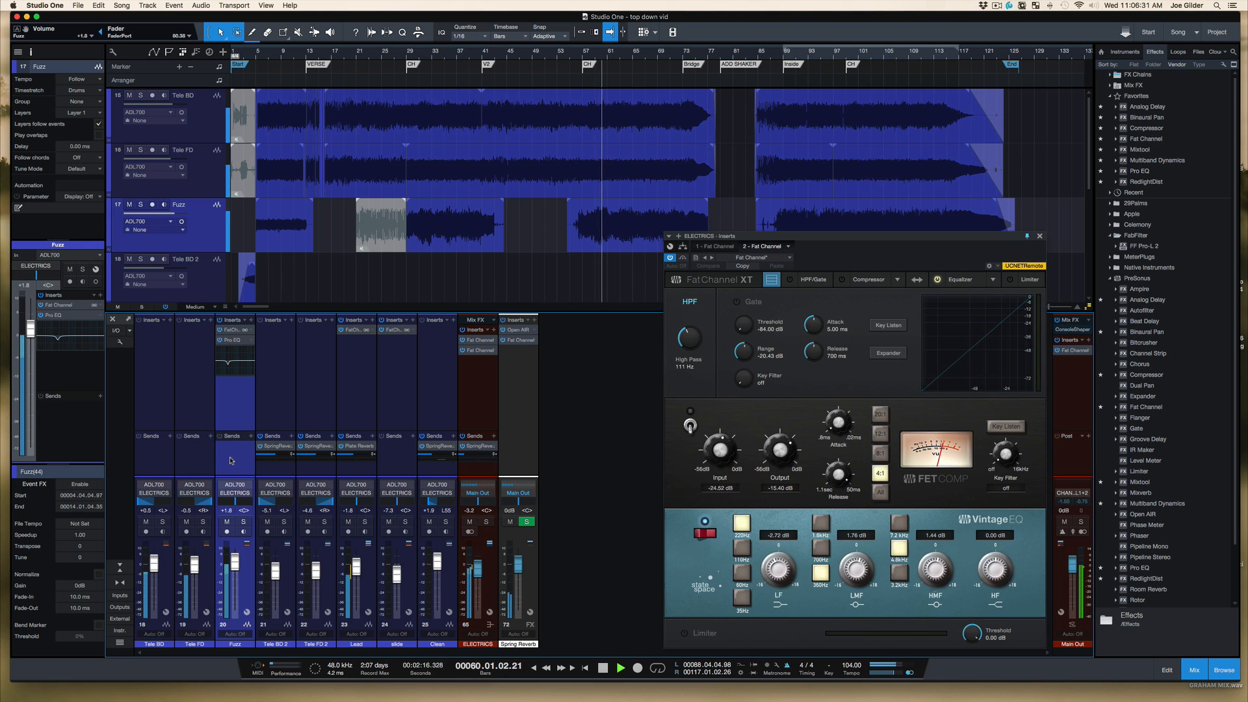
{"action": "key", "text": "space"}
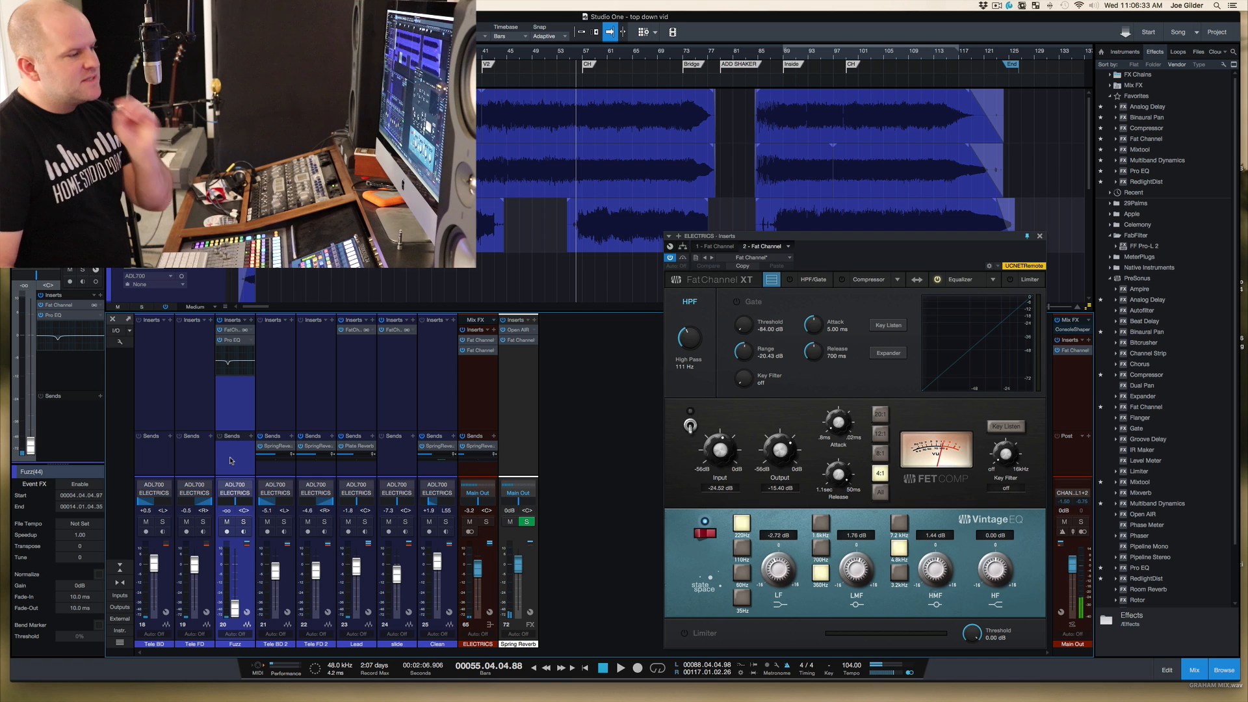
- Solo the two Tele tracks and compare the ELECTRICS bus with its FET compressor engaged and bypassed, leaving the compressor on
{"action": "left_click", "coordinate": [171, 470]}
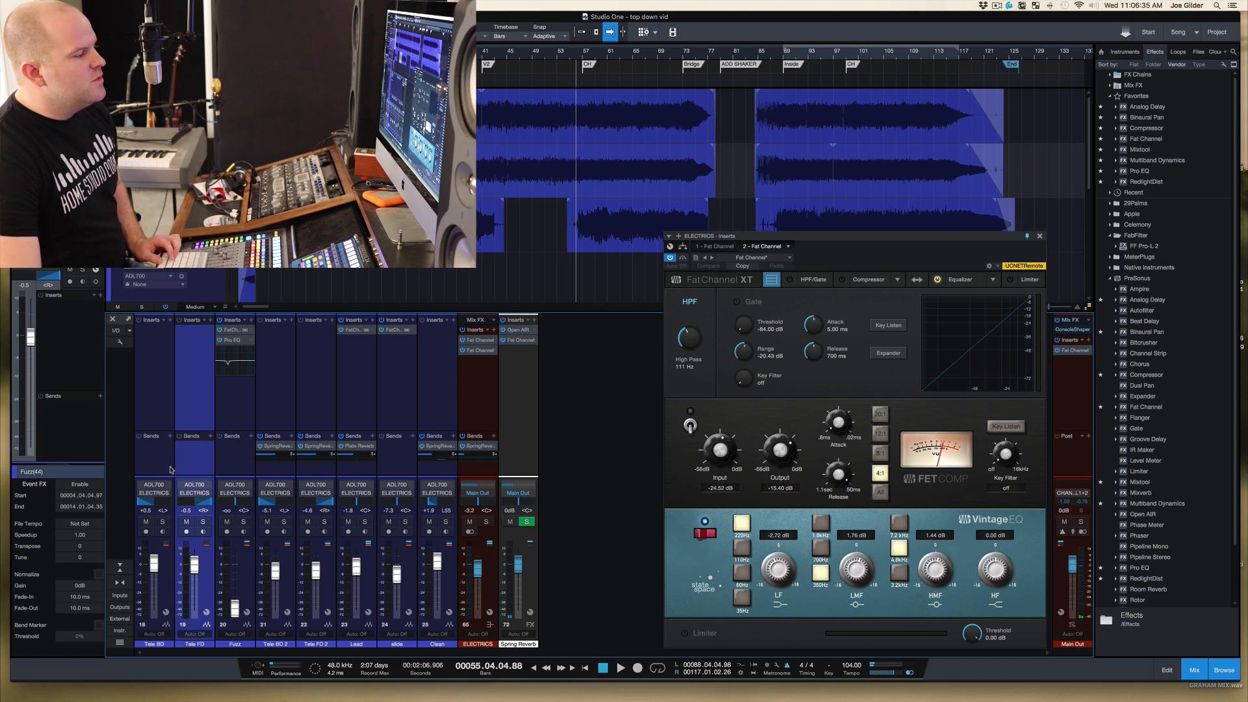
{"action": "left_click", "coordinate": [162, 470]}
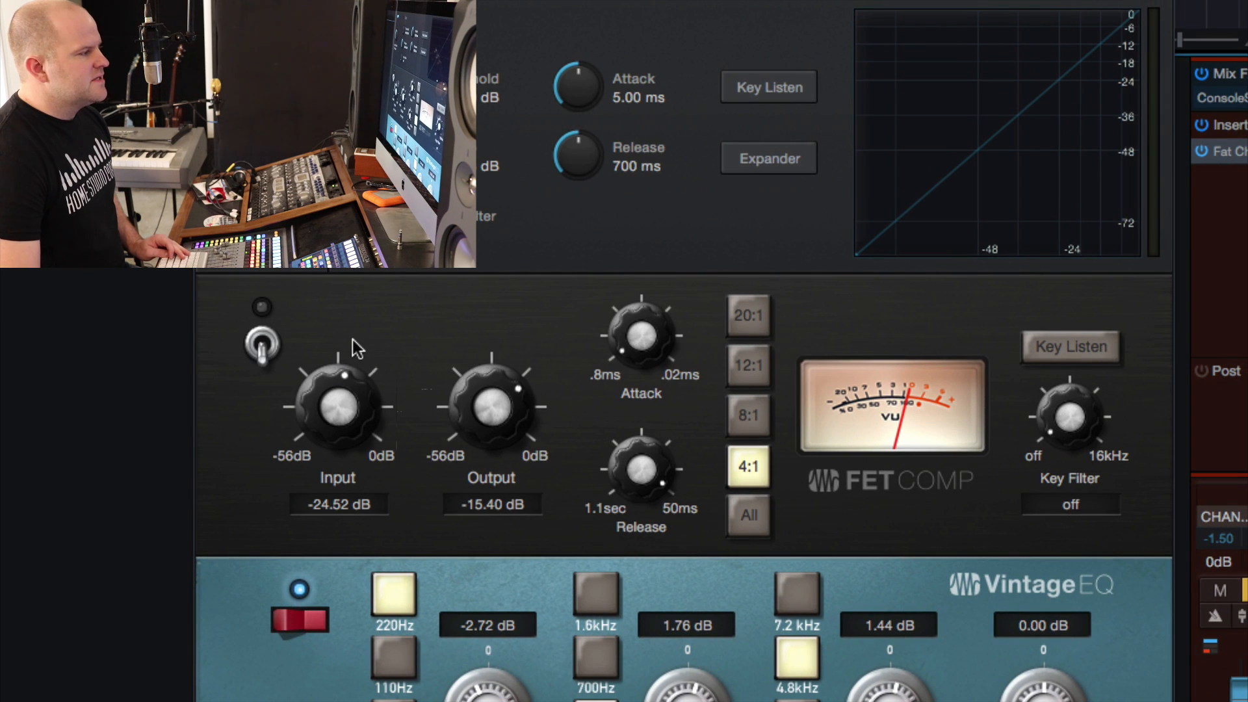
{"action": "left_click", "coordinate": [262, 345]}
{"action": "left_click", "coordinate": [262, 344]}
{"action": "left_click", "coordinate": [263, 345]}
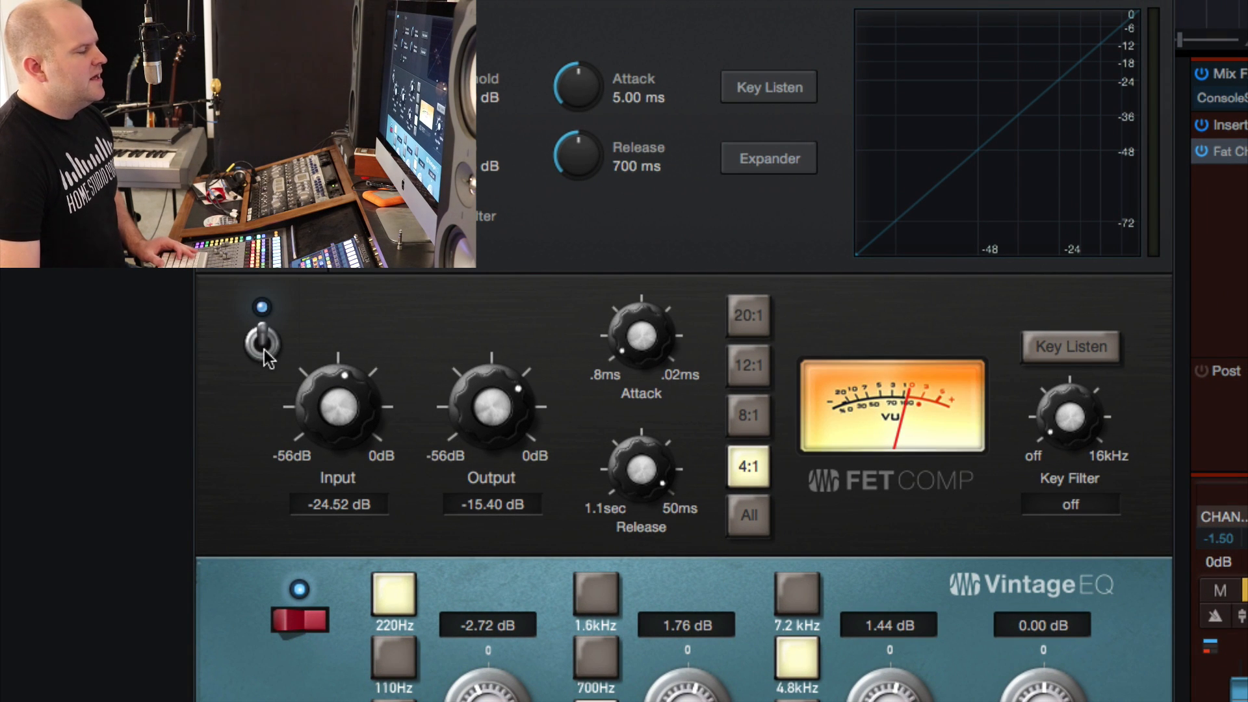
{"action": "left_click", "coordinate": [262, 345]}
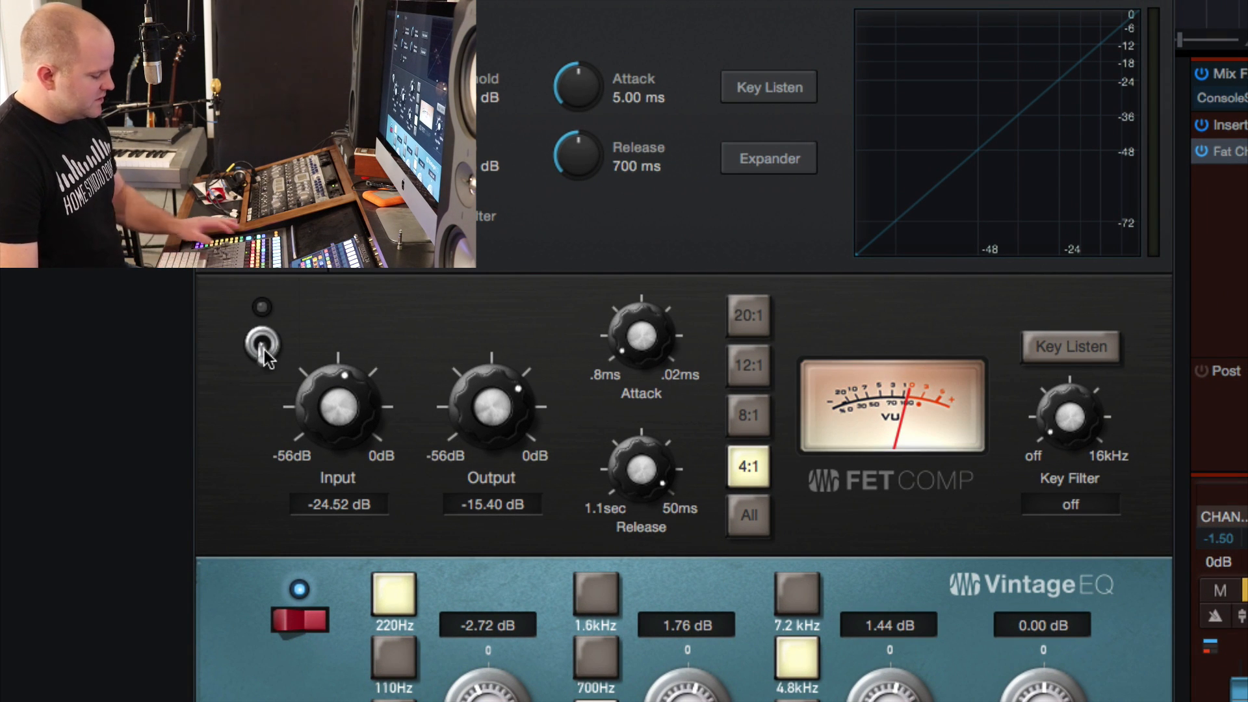
{"action": "left_click", "coordinate": [262, 344]}
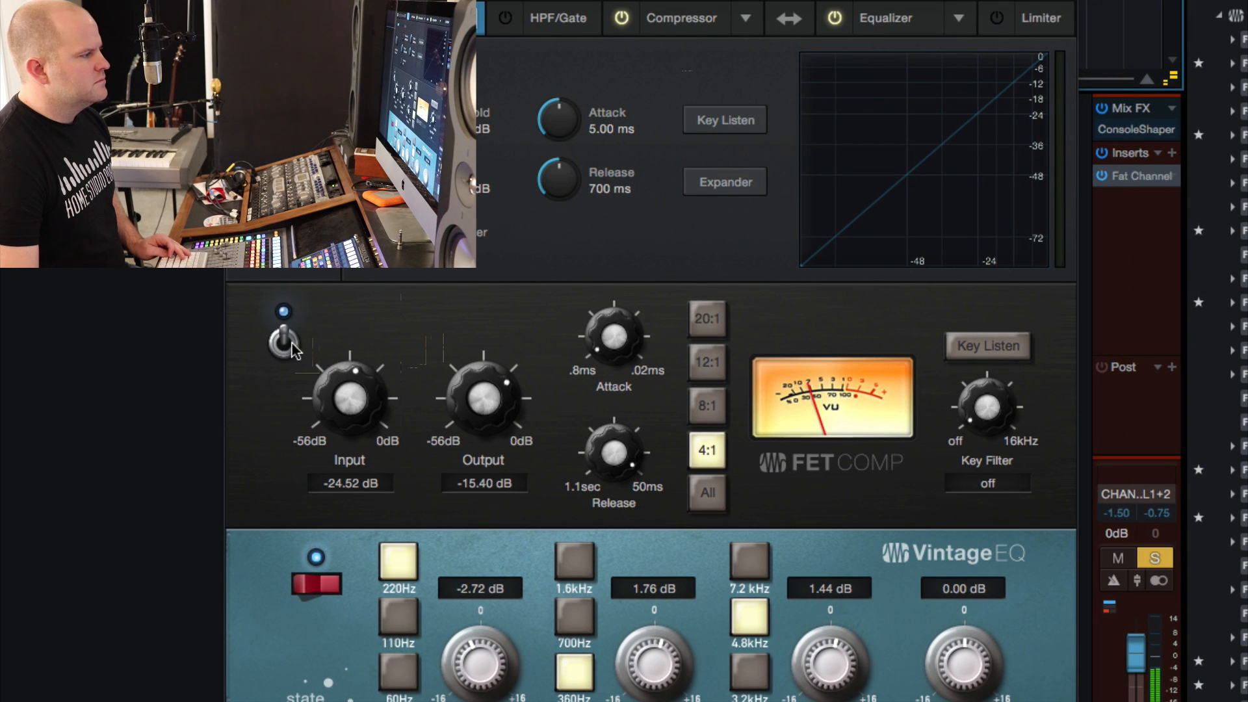
{"action": "left_click", "coordinate": [266, 346]}
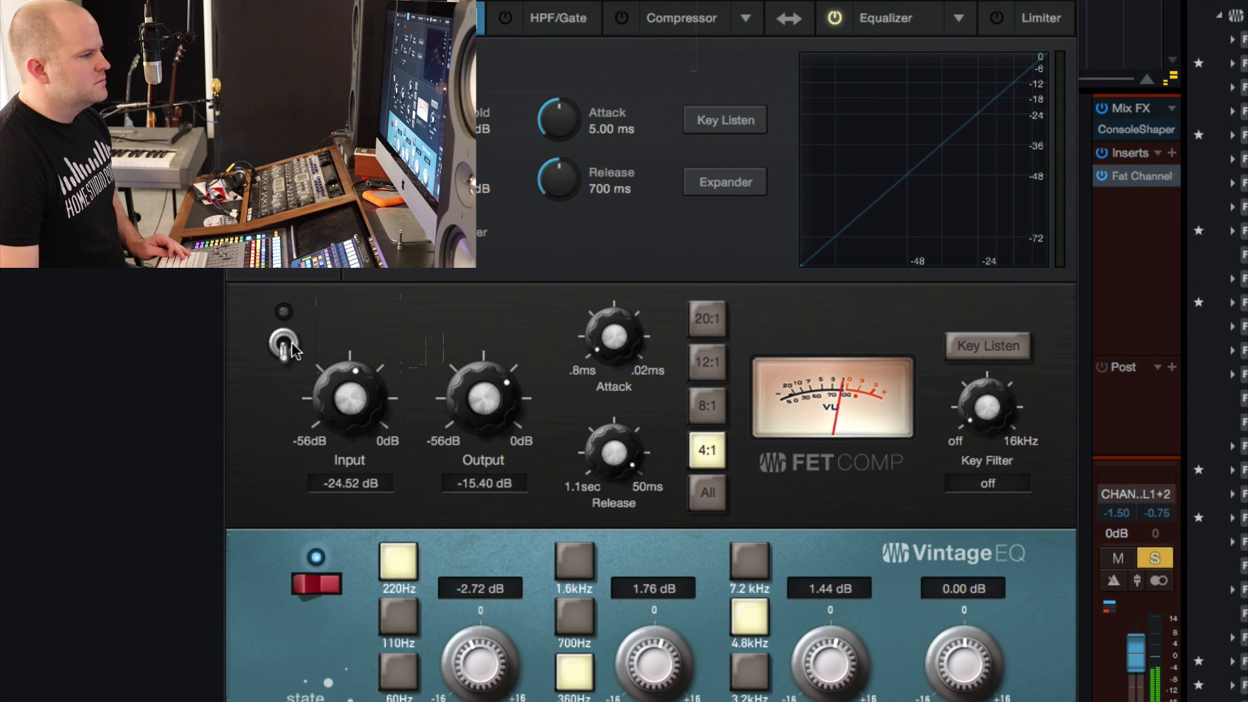
{"action": "left_click", "coordinate": [286, 347]}
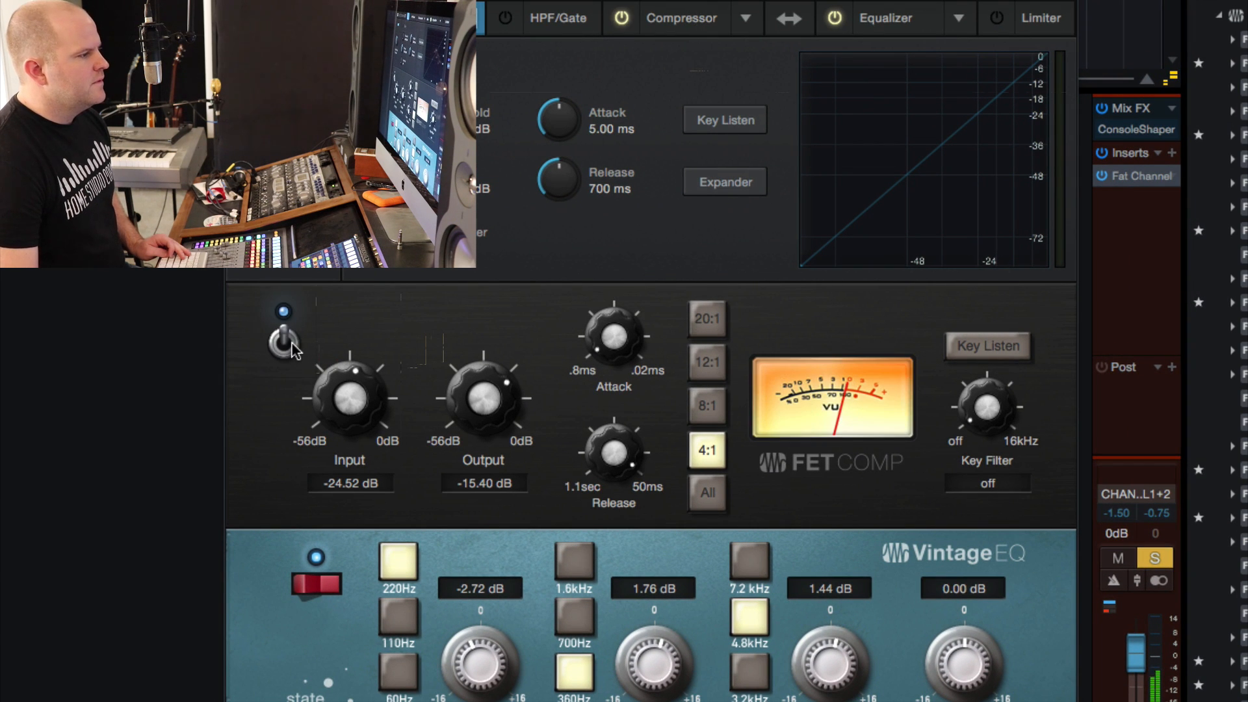
- Set the FET compressor's output to -14.56 dB and input to -24.24 dB, and play back a short passage
{"action": "left_click_drag", "start_coordinate": [484, 386], "coordinate": [481, 383]}
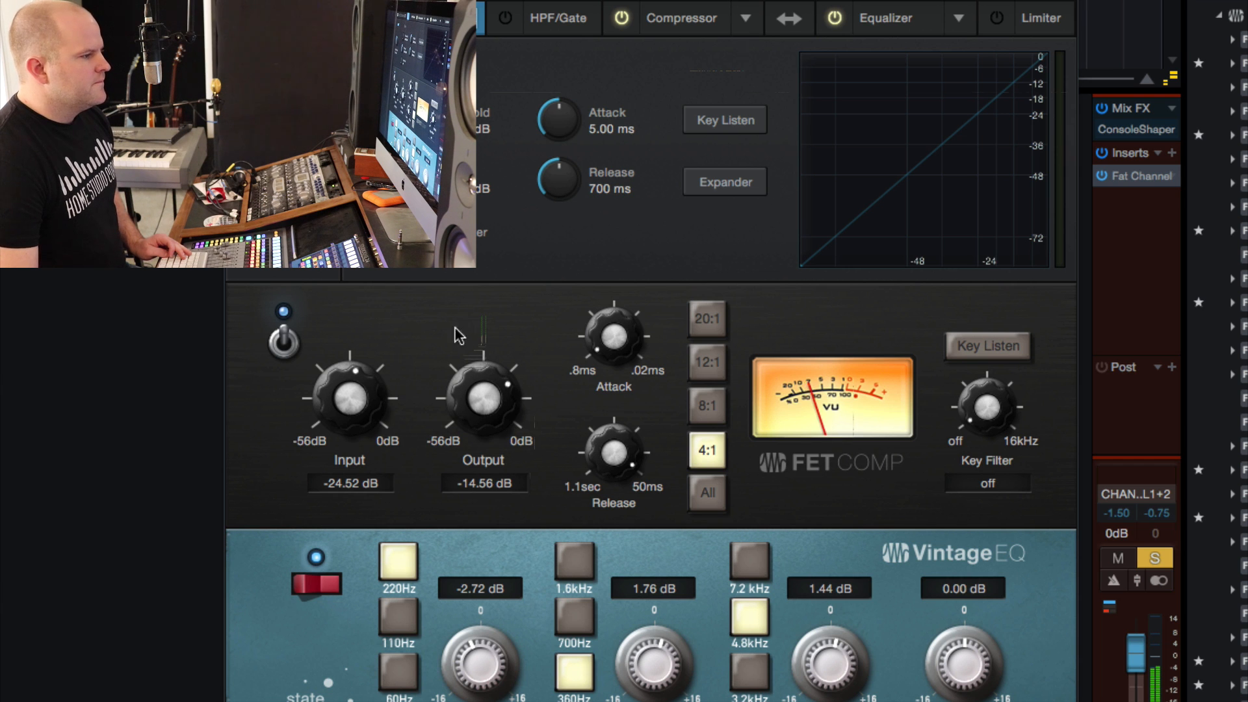
{"action": "left_click_drag", "start_coordinate": [390, 391], "coordinate": [384, 393]}
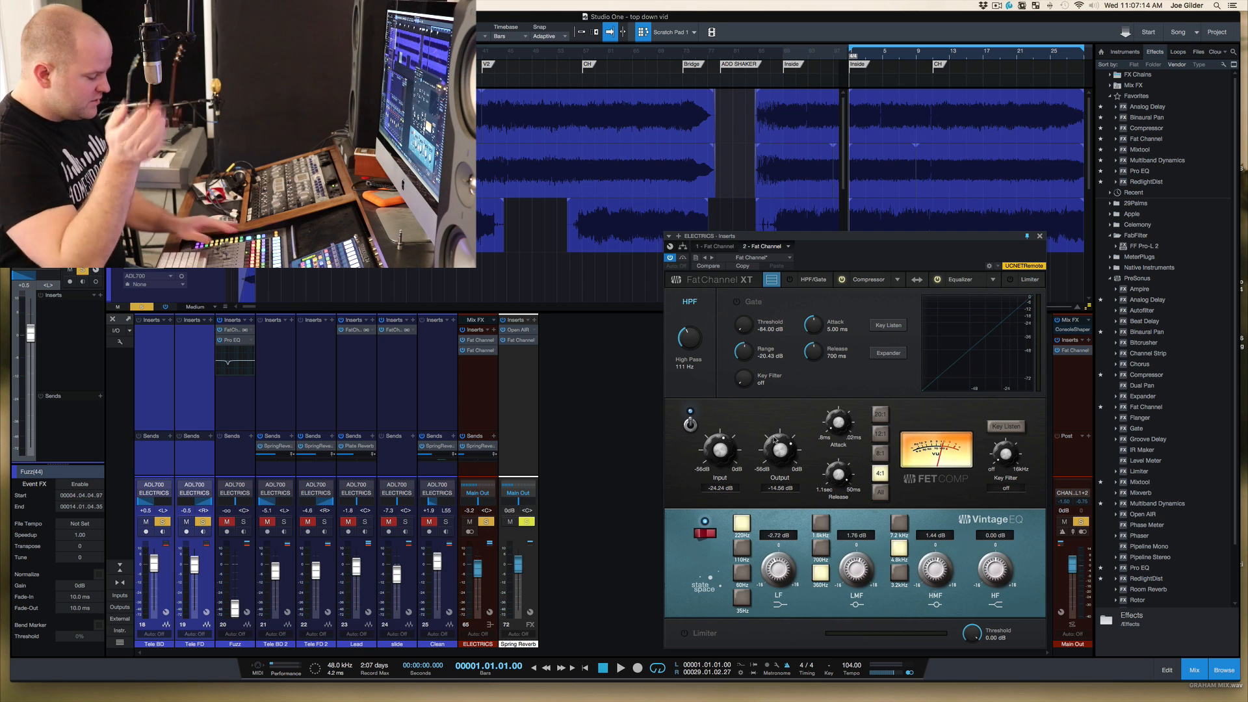
{"action": "key", "text": "space"}
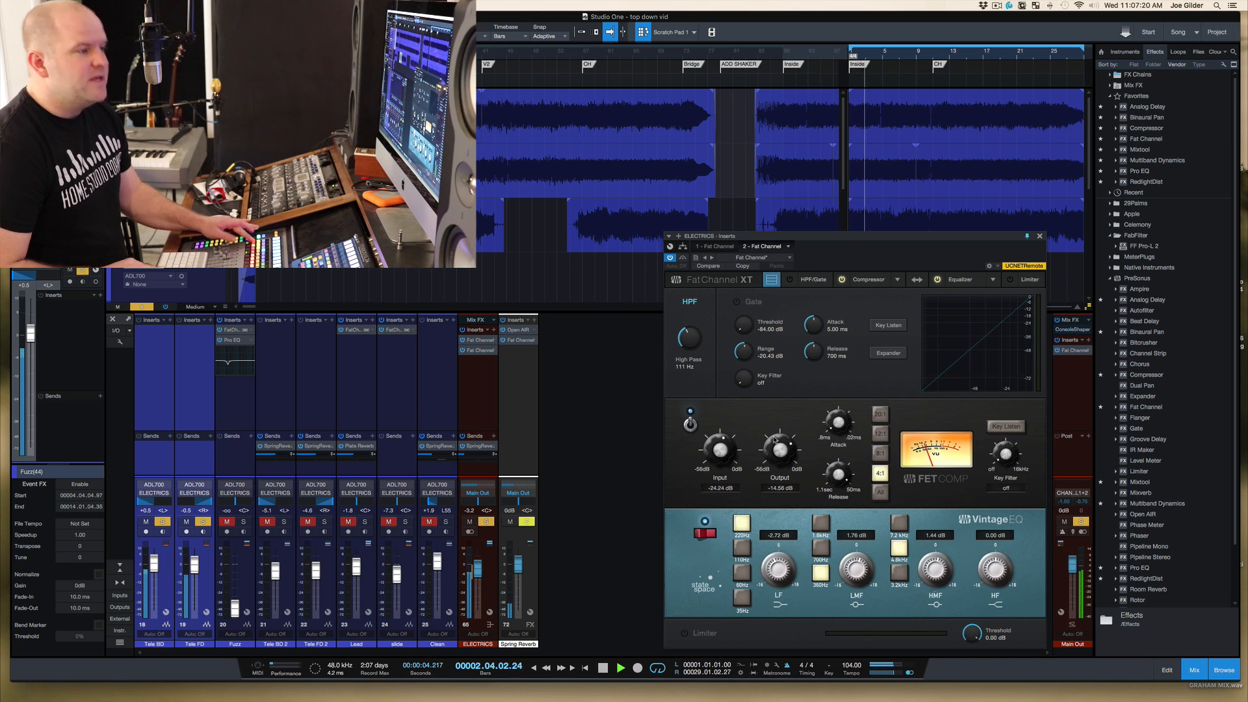
{"action": "key", "text": "space"}
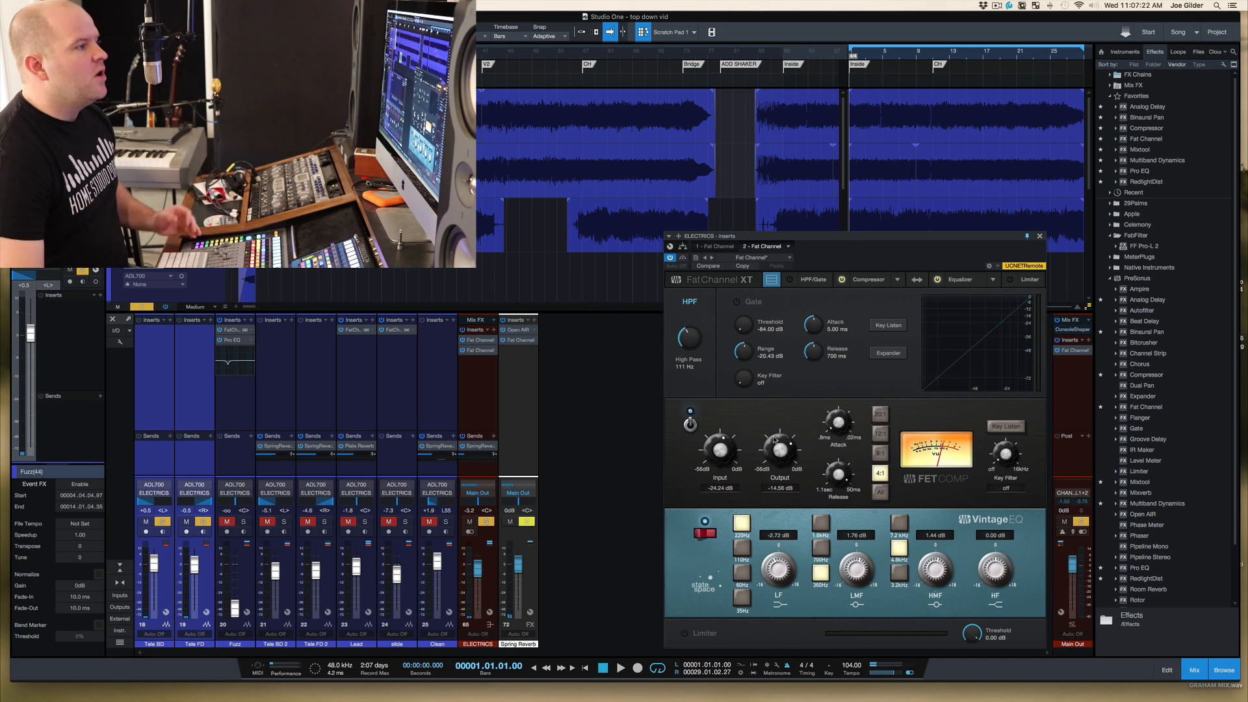
- Close Scratch Pad 1 to return to the main arrangement
{"action": "left_click", "coordinate": [663, 32]}
{"action": "left_click", "coordinate": [645, 35]}
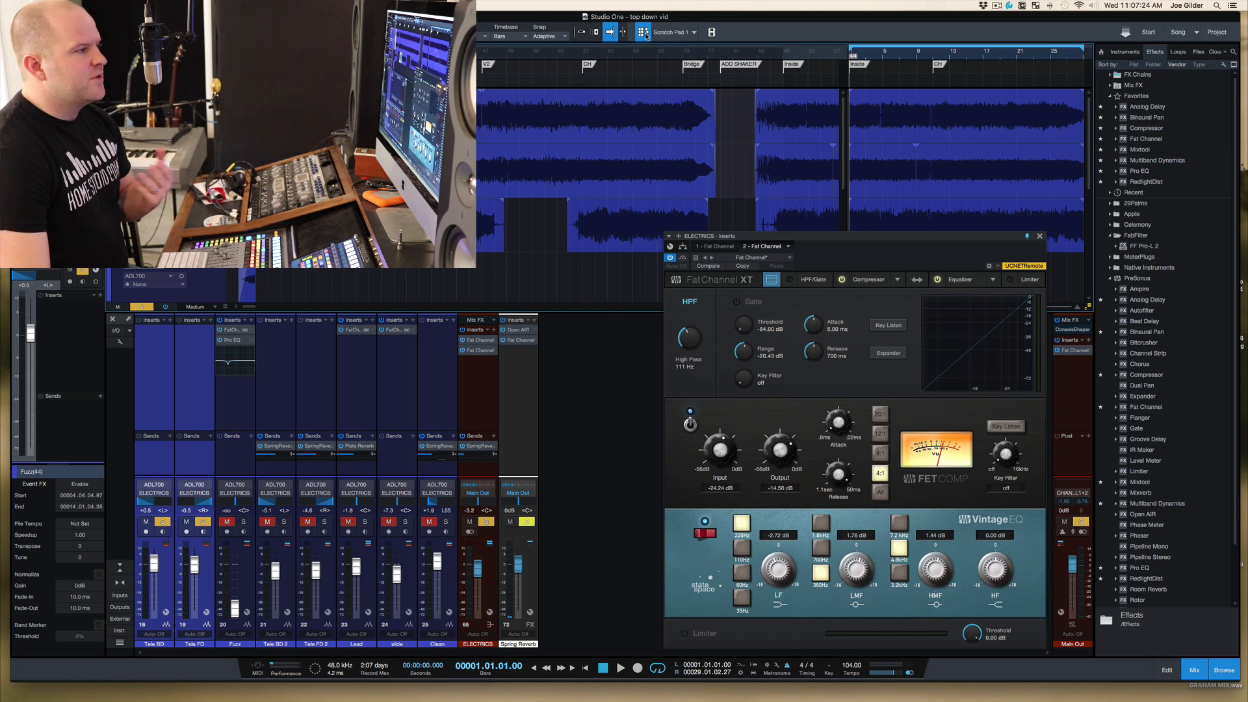
{"action": "left_click", "coordinate": [645, 35]}
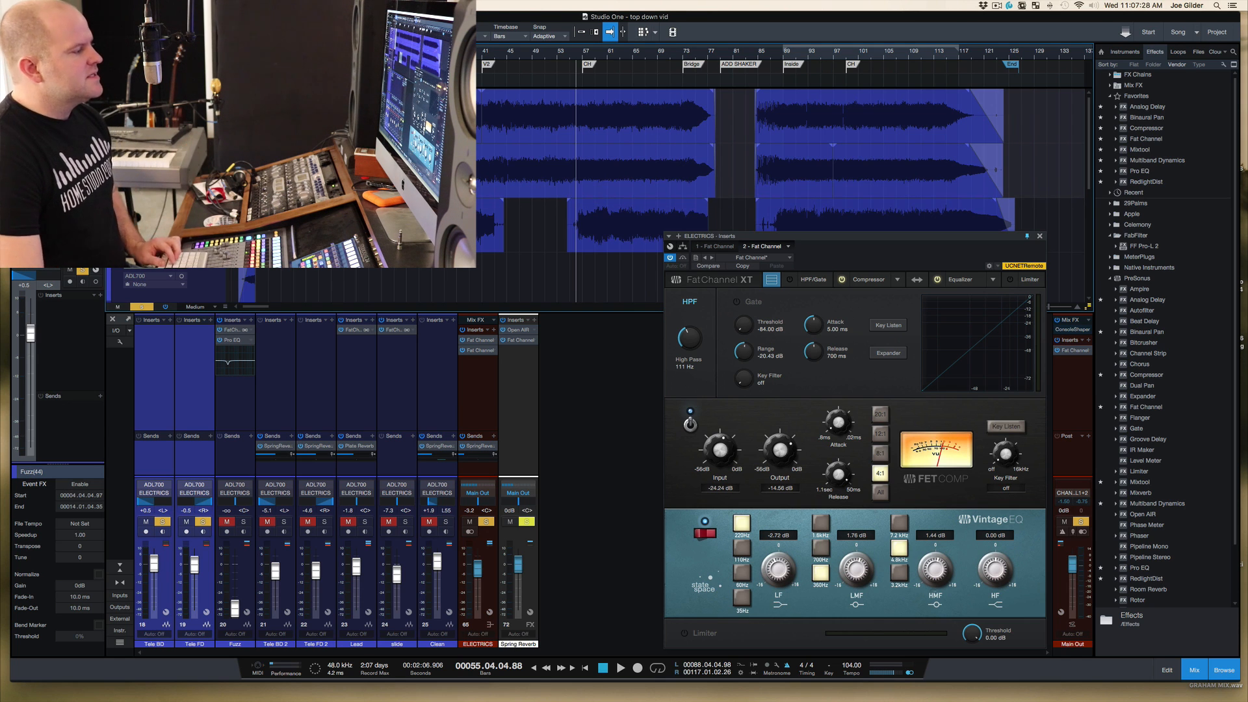
- Solo the Fuzz track alongside the two Tele tracks and raise its fader to +6.9 dB during chorus playback
{"action": "left_click", "coordinate": [237, 420]}
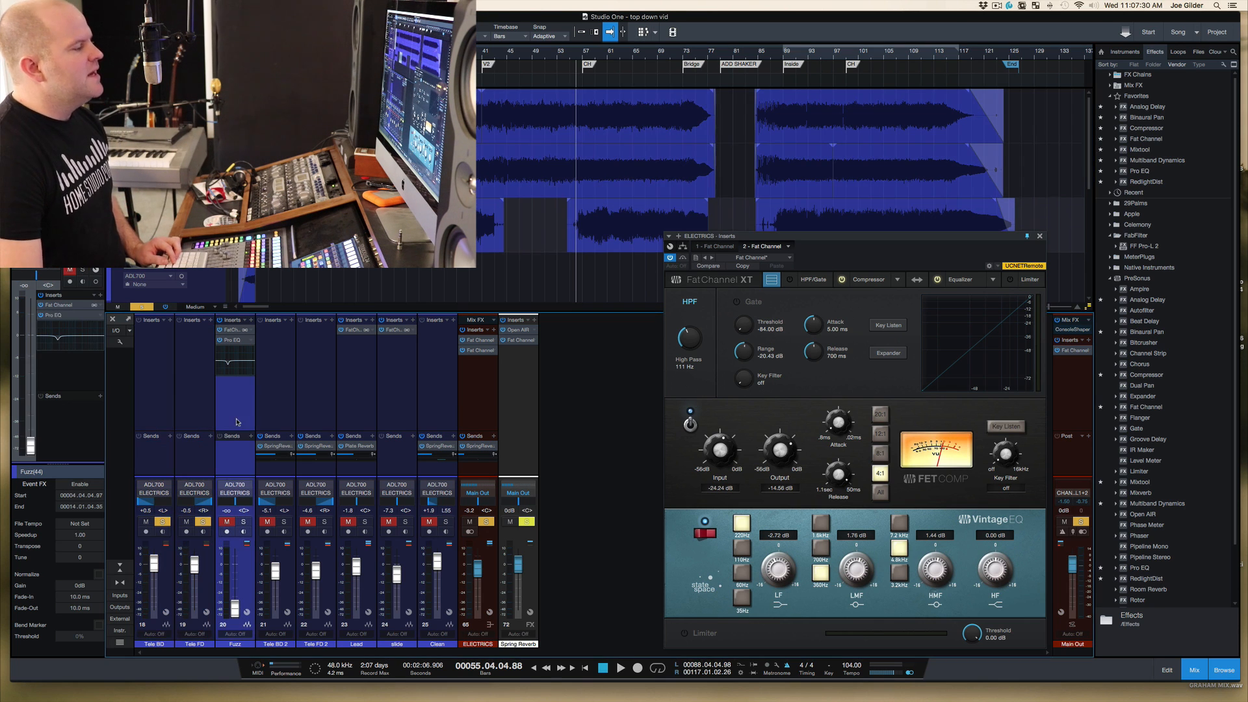
{"action": "left_click", "coordinate": [243, 522]}
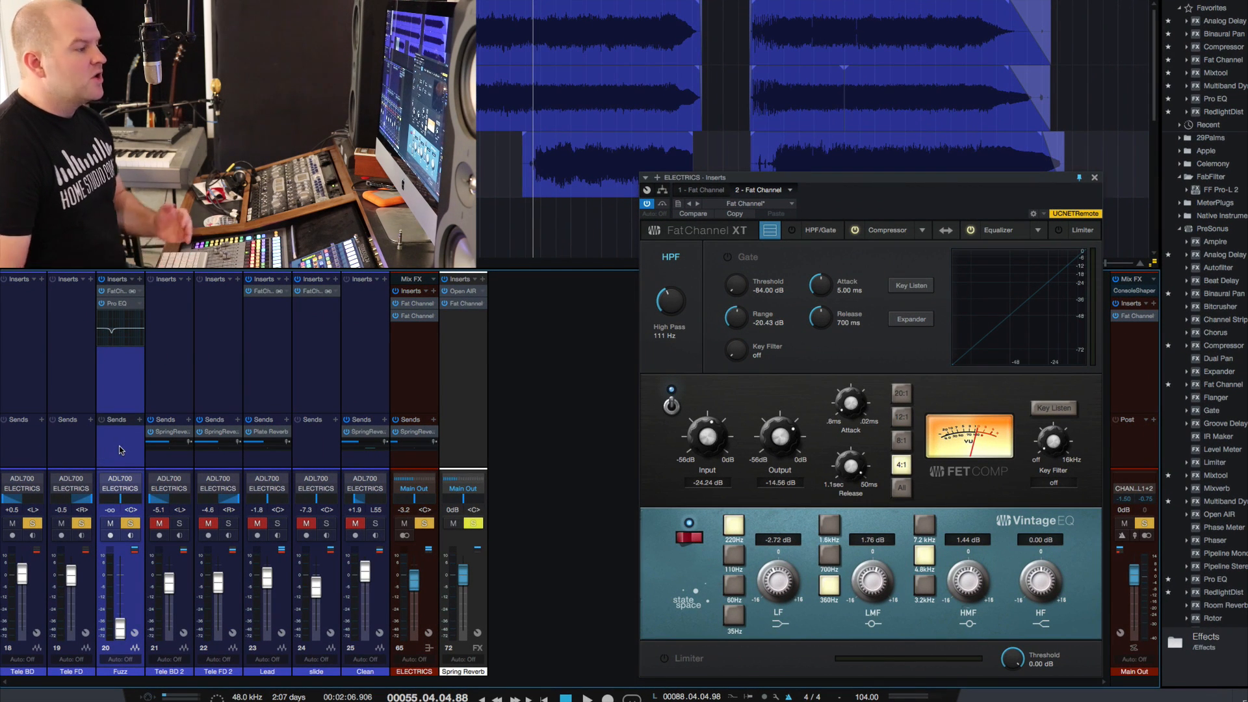
{"action": "key", "text": "space"}
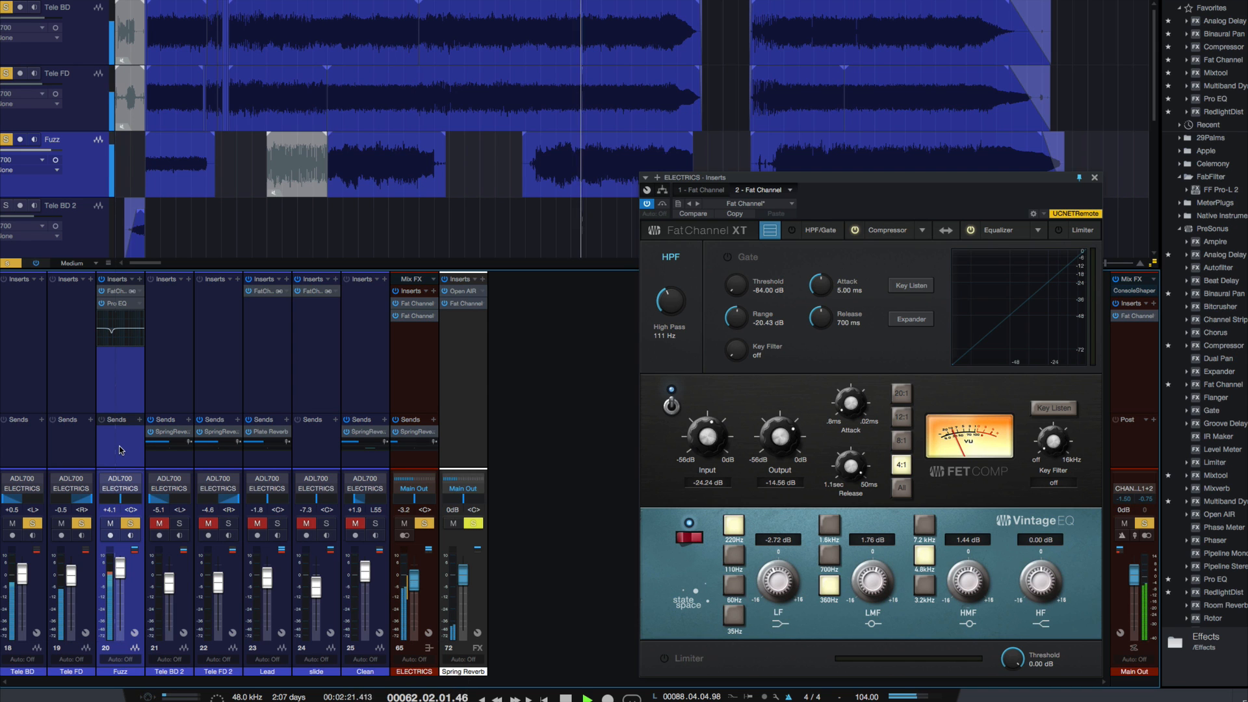
{"action": "key", "text": "space"}
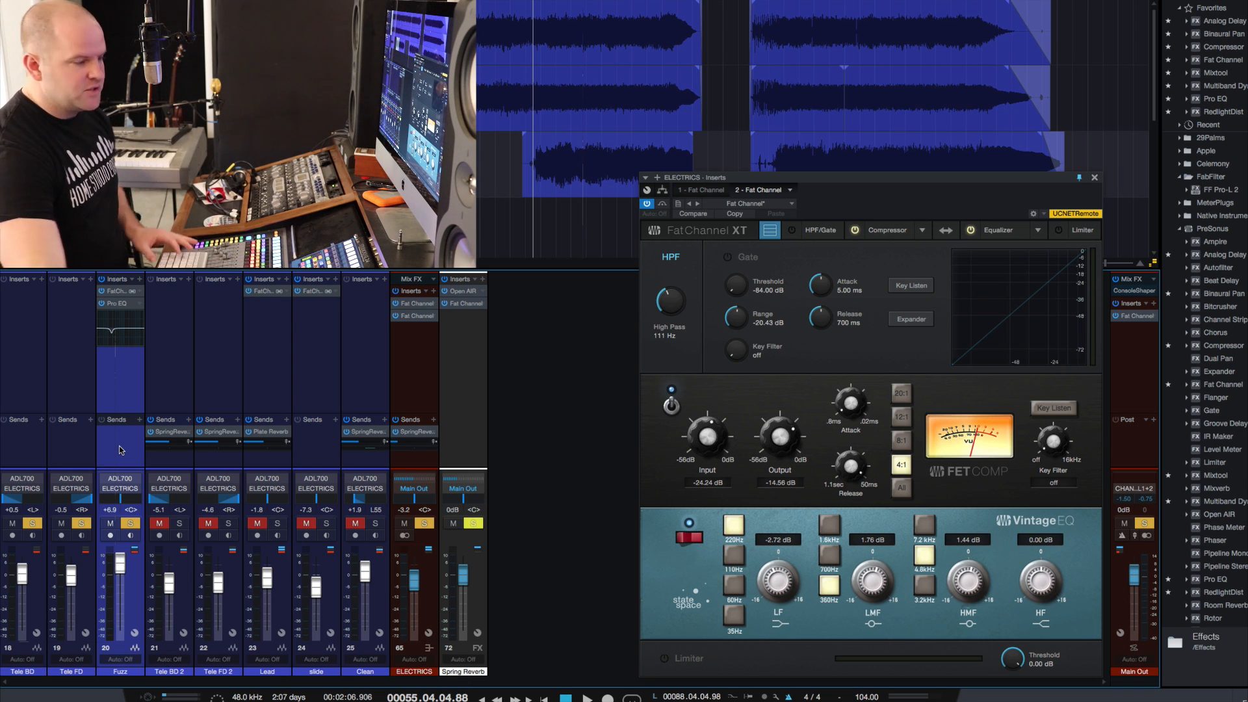
- Play the blend with the ELECTRICS FET compressor engaged and bypassed, leaving the Fuzz fader at -30.5 dB
{"action": "key", "text": "space"}
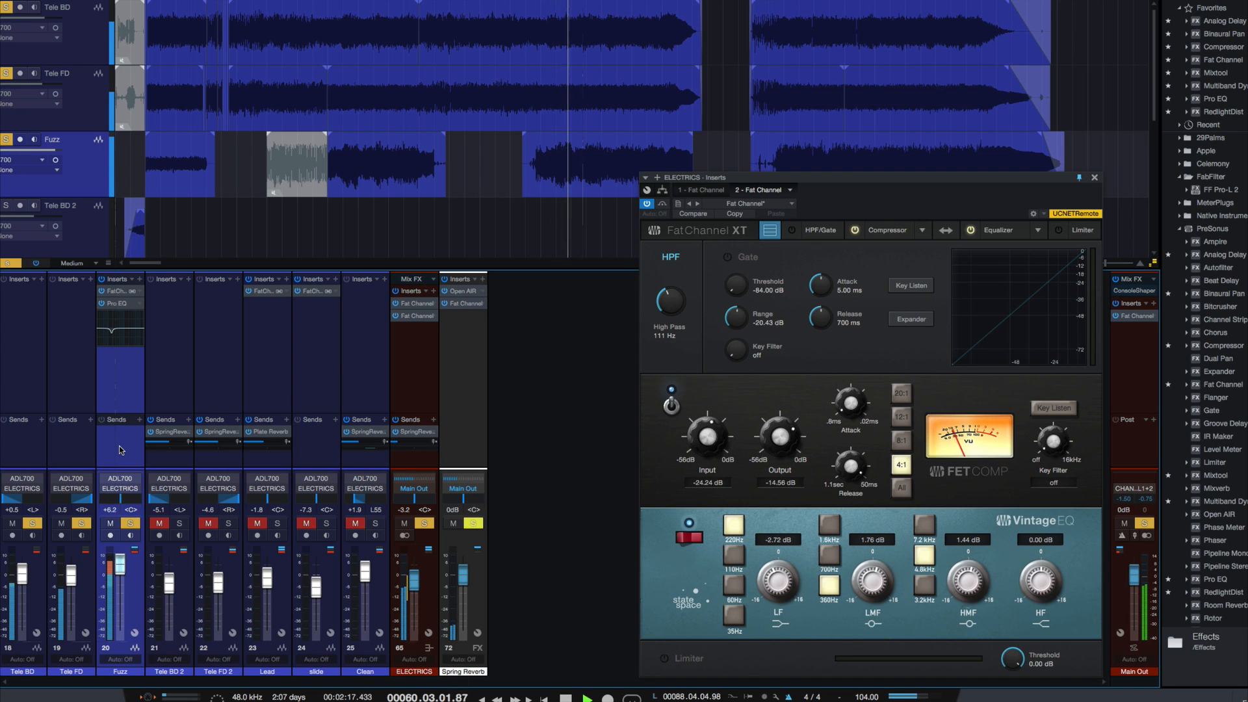
{"action": "key", "text": "space"}
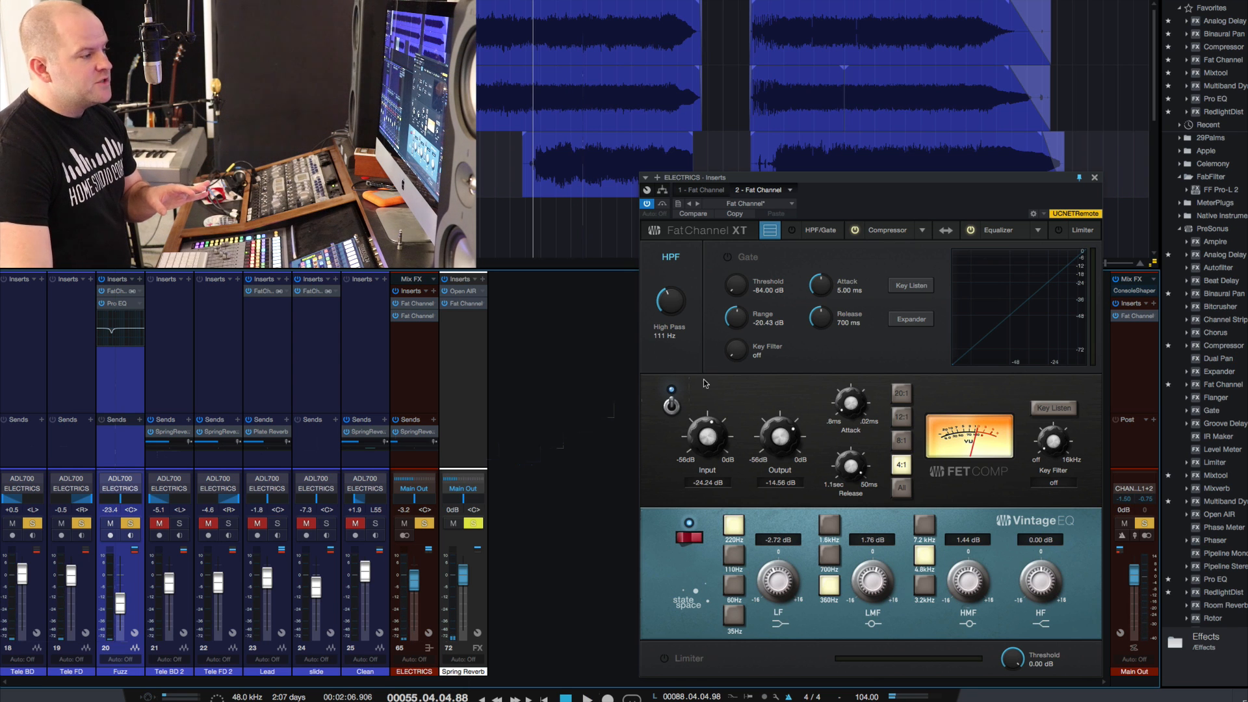
{"action": "left_click", "coordinate": [671, 404]}
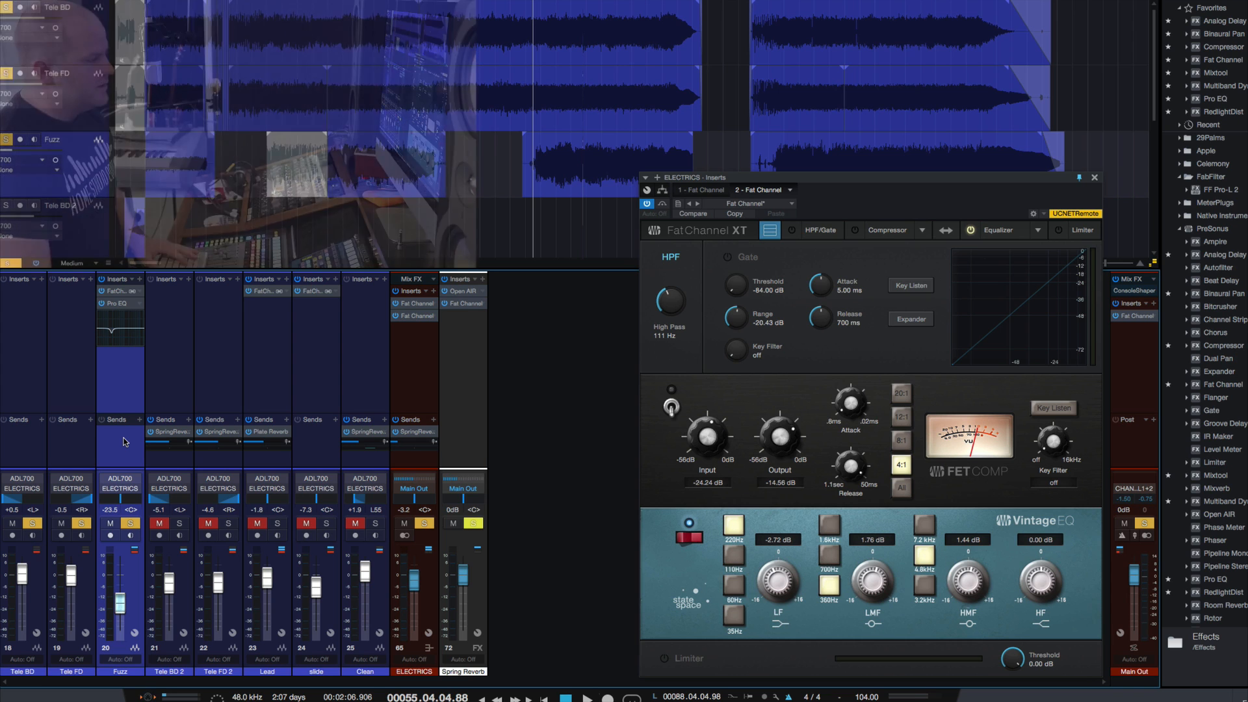
{"action": "key", "text": "space"}
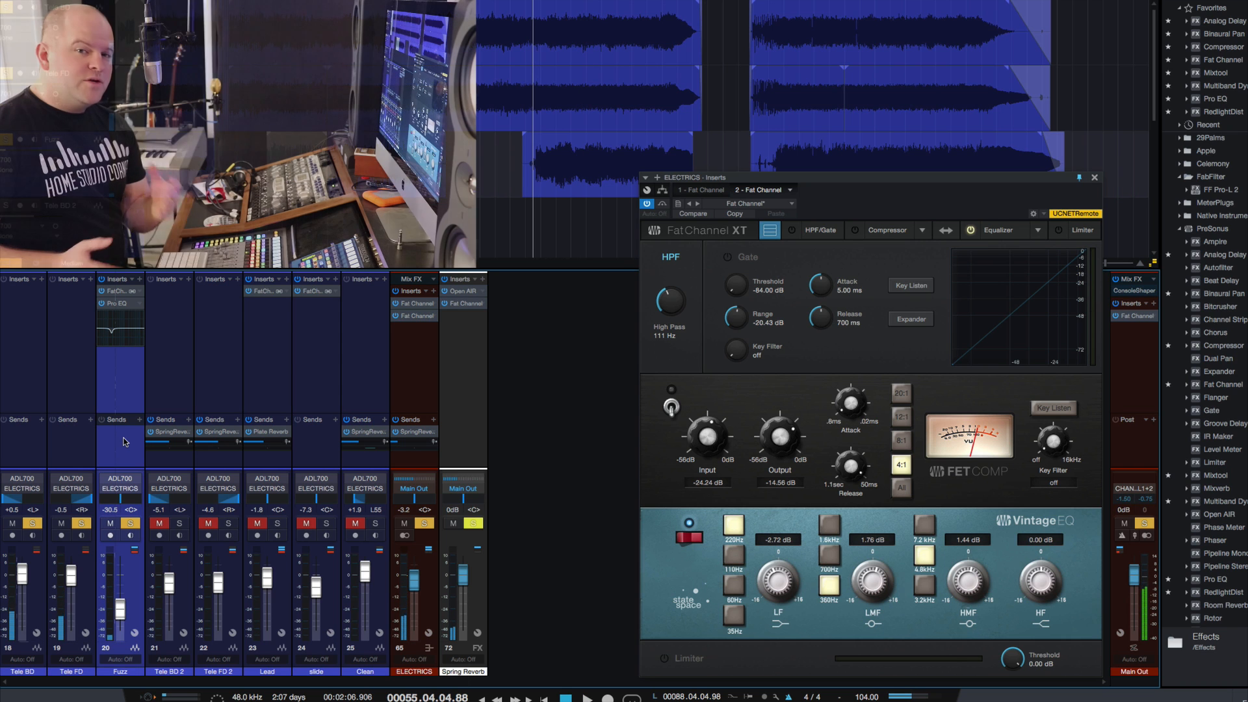
{"action": "key", "text": "space"}
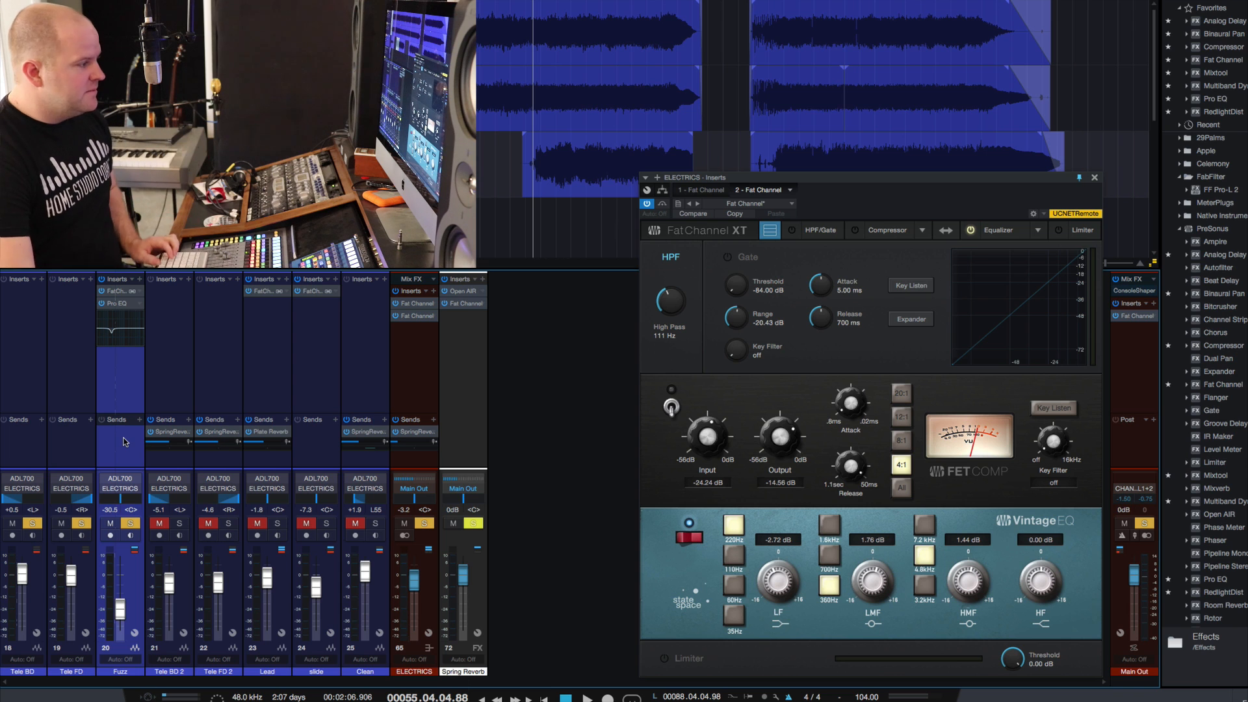
- Re-engage the ELECTRICS FET compressor, clear the track solos and audition the Fuzz level in the full mix
{"action": "left_click", "coordinate": [671, 406]}
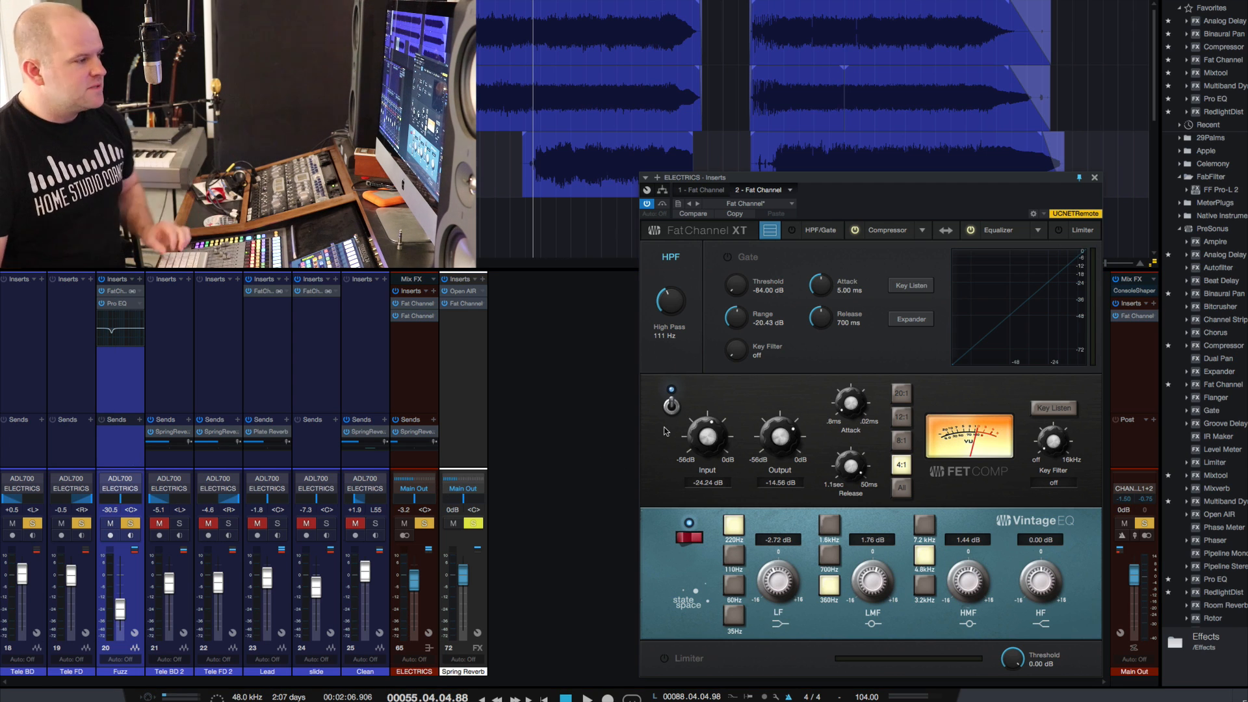
{"action": "left_click", "coordinate": [129, 433]}
{"action": "key", "text": "super+shift+s"}
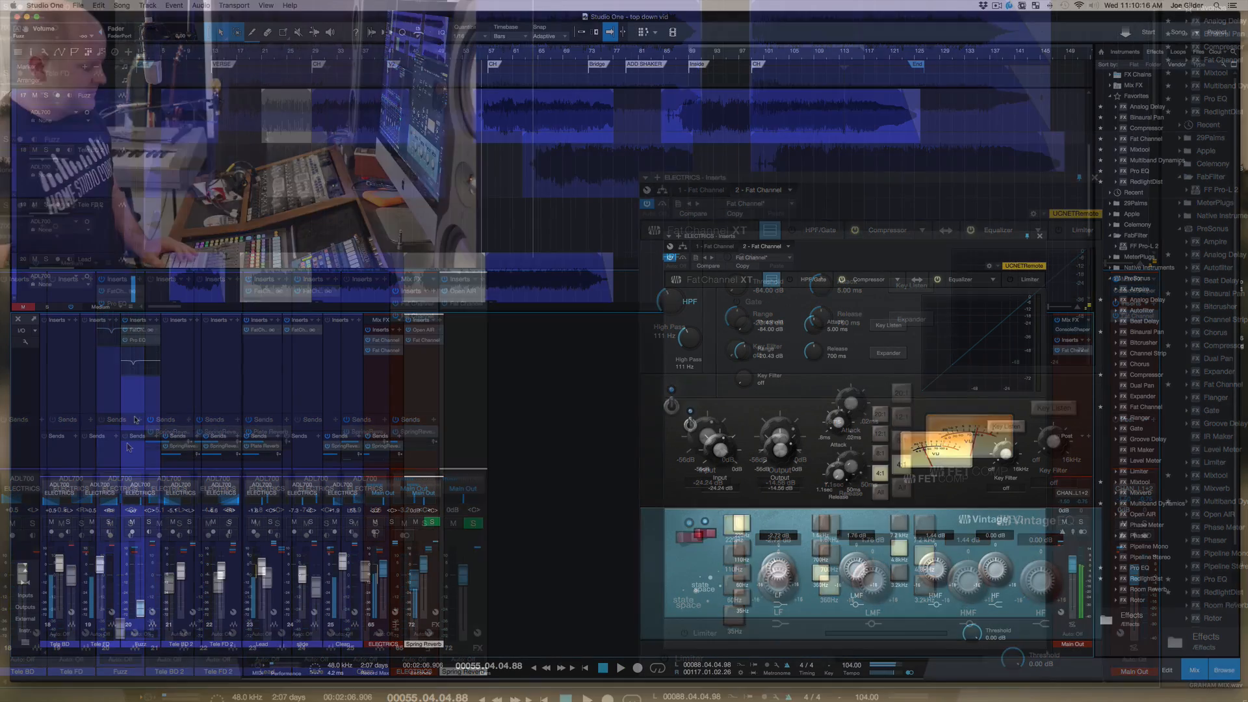
{"action": "key", "text": "space"}
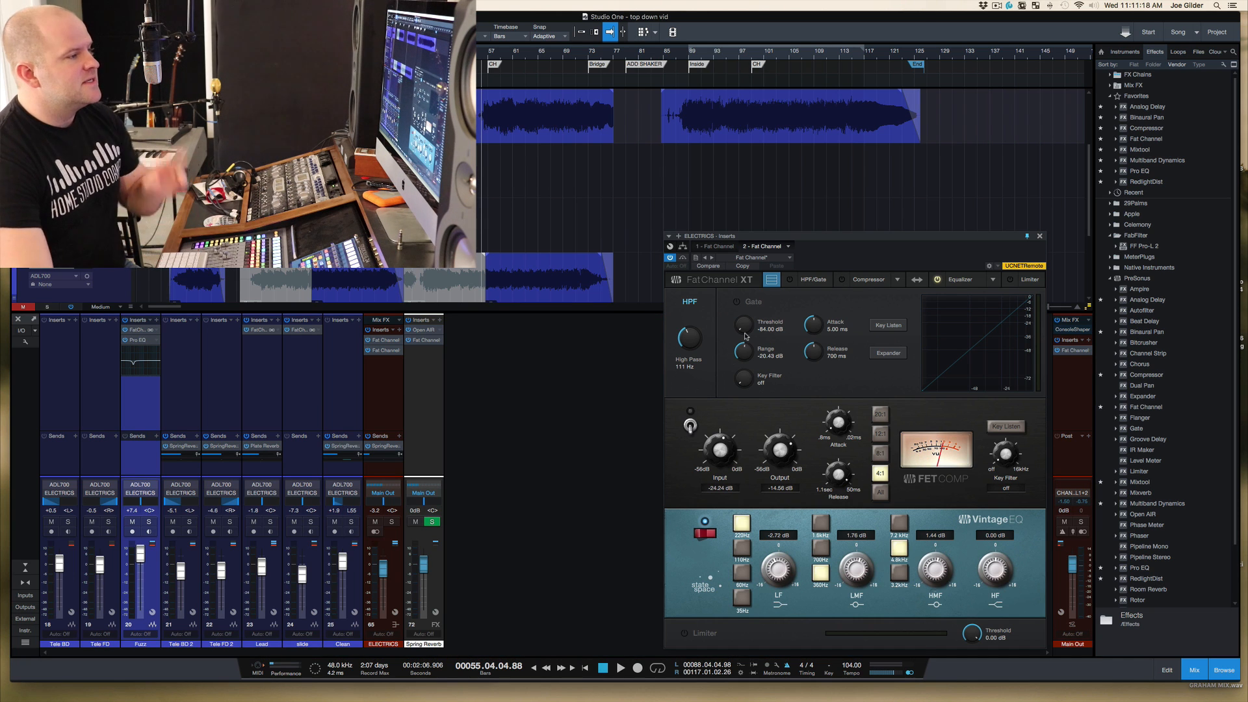
- Lower the Fuzz fader to -4.2 dB and set the FET compressor input in the first ELECTRICS Fat Channel to -32.92 dB
{"action": "left_click", "coordinate": [381, 340]}
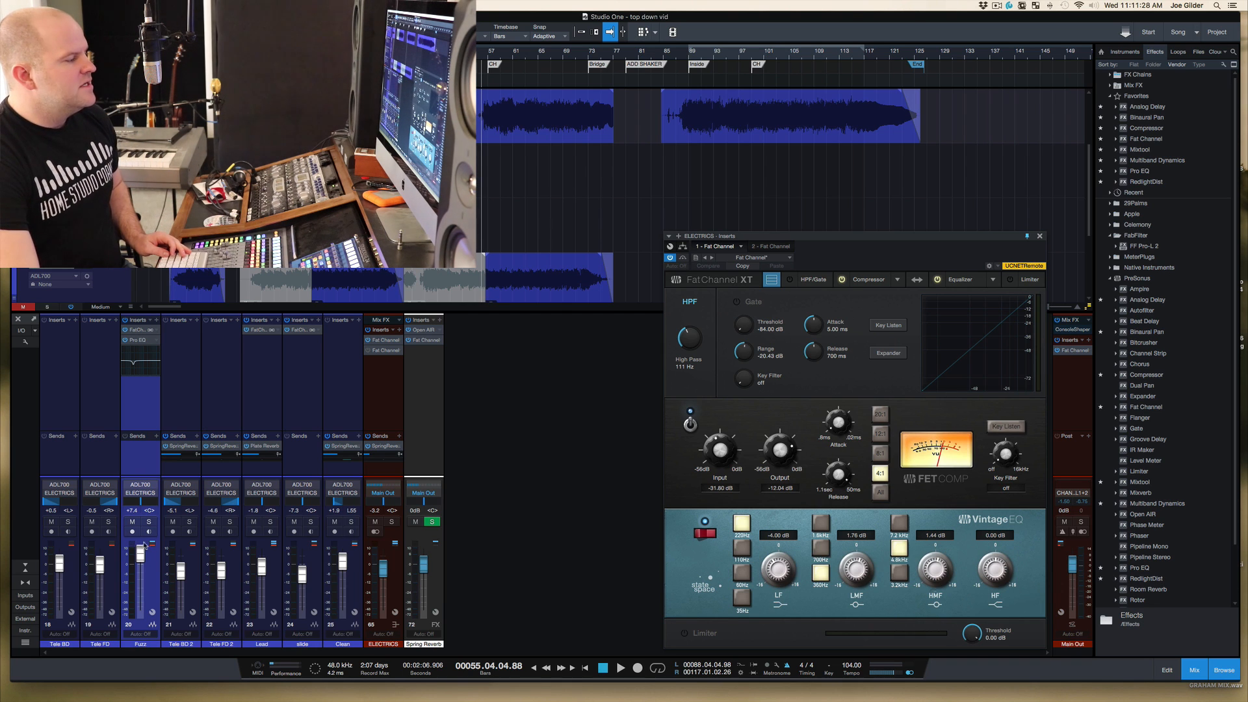
{"action": "left_click_drag", "start_coordinate": [139, 556], "coordinate": [142, 576]}
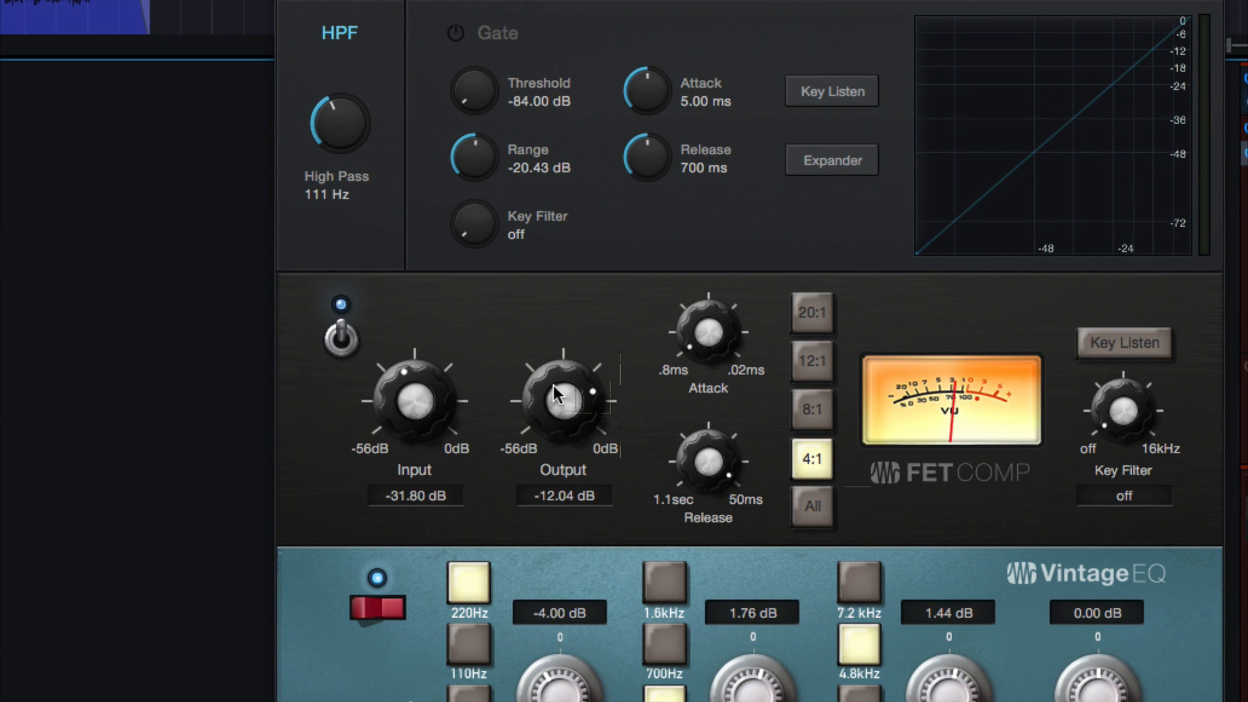
{"action": "left_click_drag", "start_coordinate": [446, 398], "coordinate": [446, 403]}
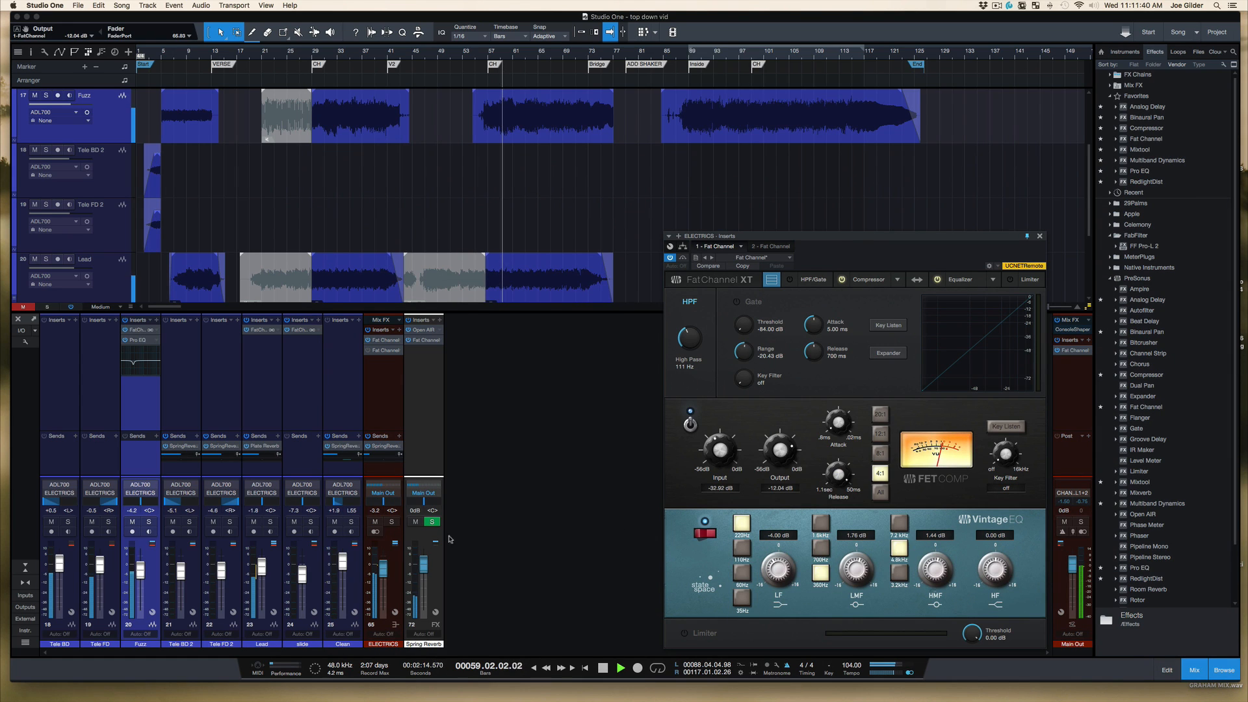
- Solo the ELECTRICS bus, set the Fuzz fader to +1.7 dB, and replay the section, clearing the solo to hear the full mix
{"action": "left_click", "coordinate": [392, 522]}
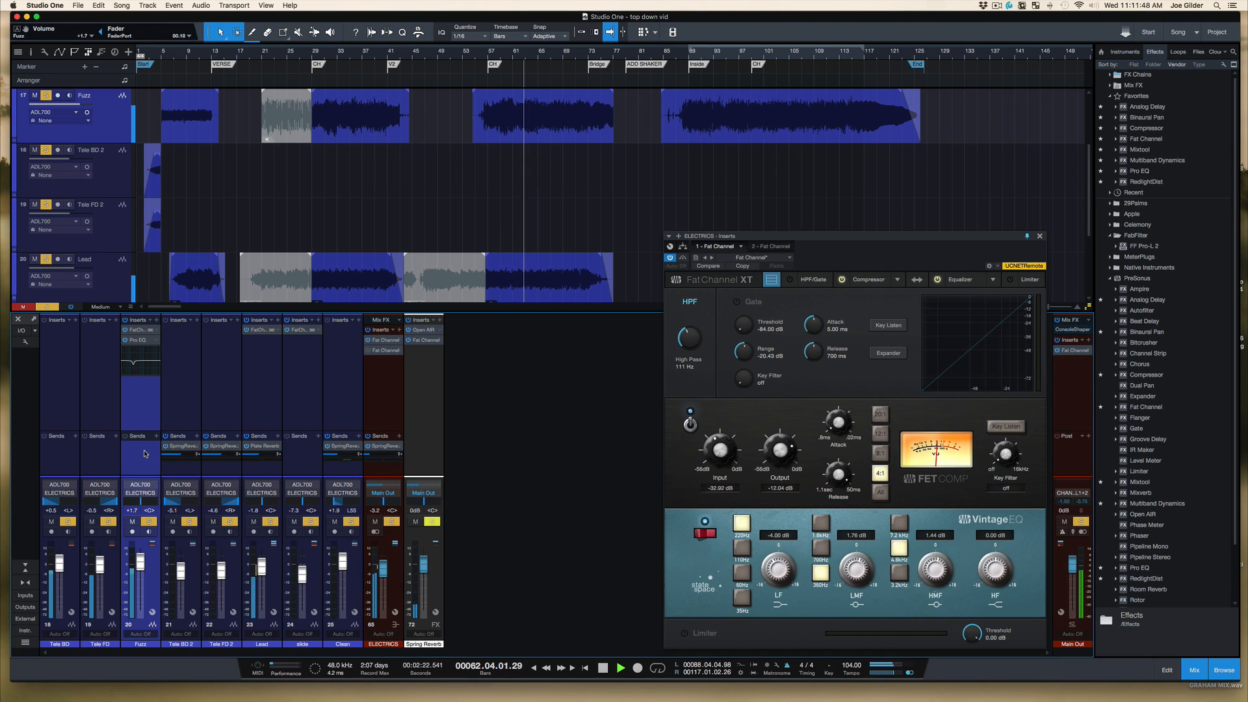
{"action": "key", "text": "space"}
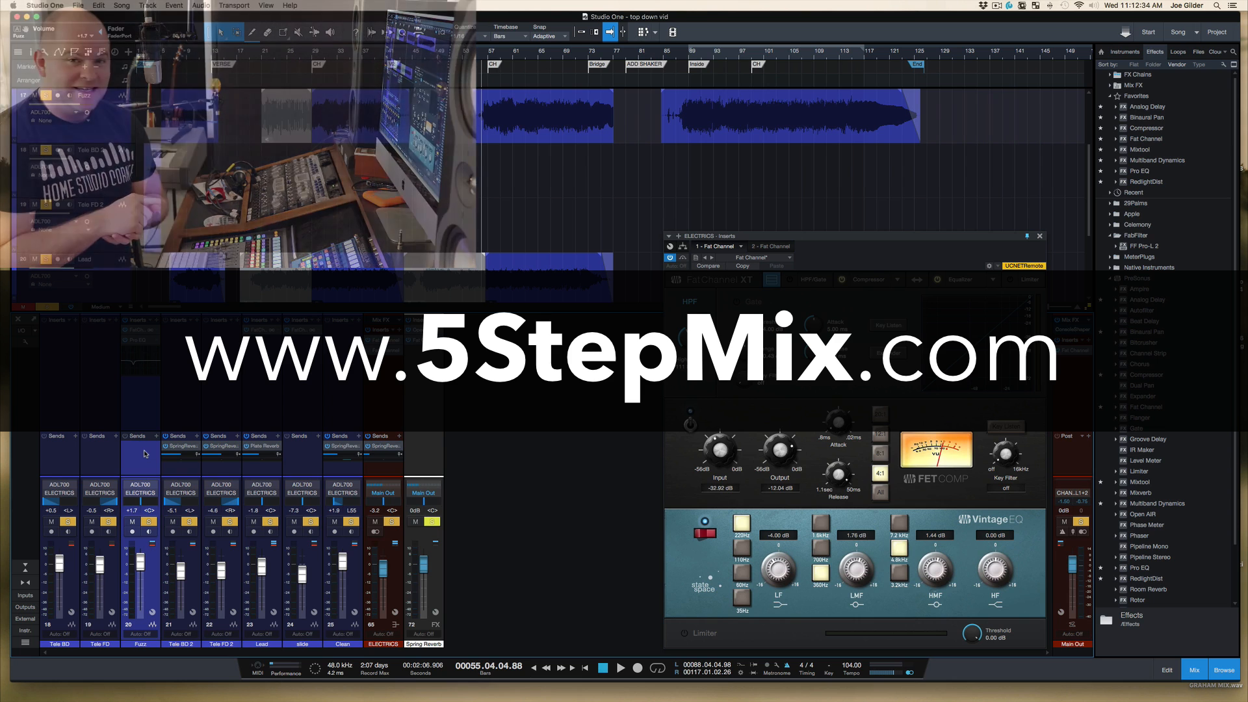
{"action": "key", "text": "space"}
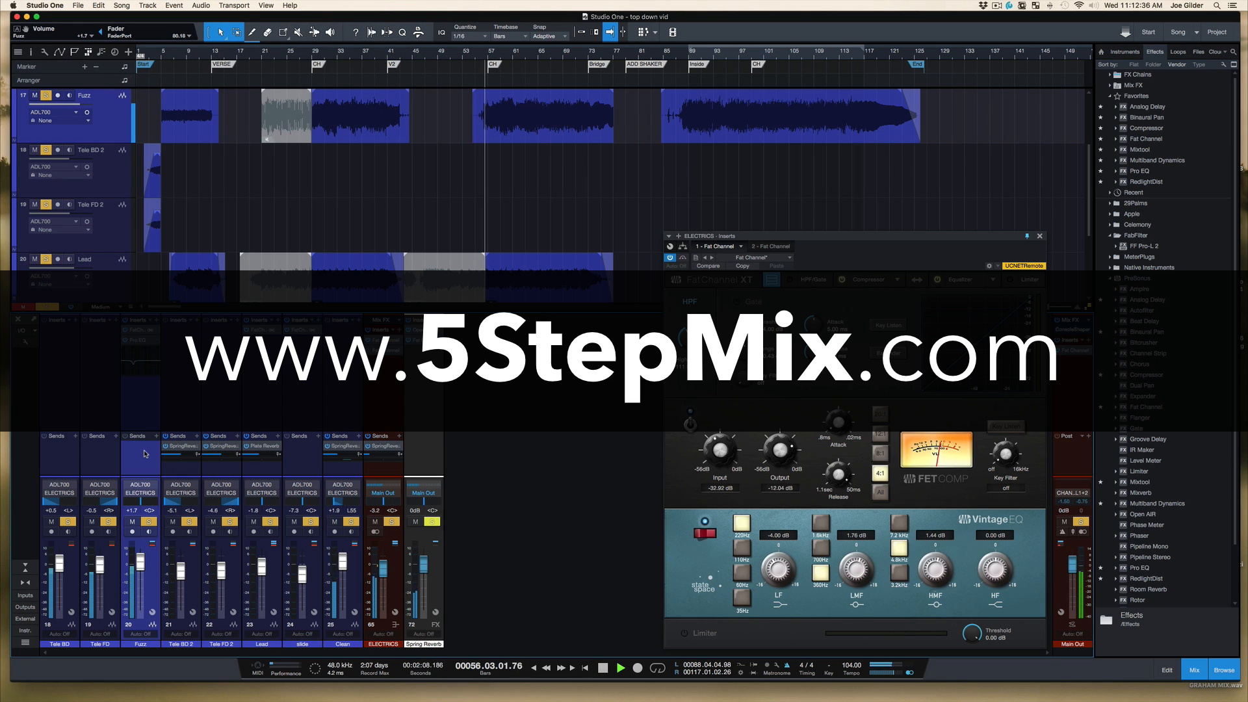
{"action": "key", "text": "shift+s"}
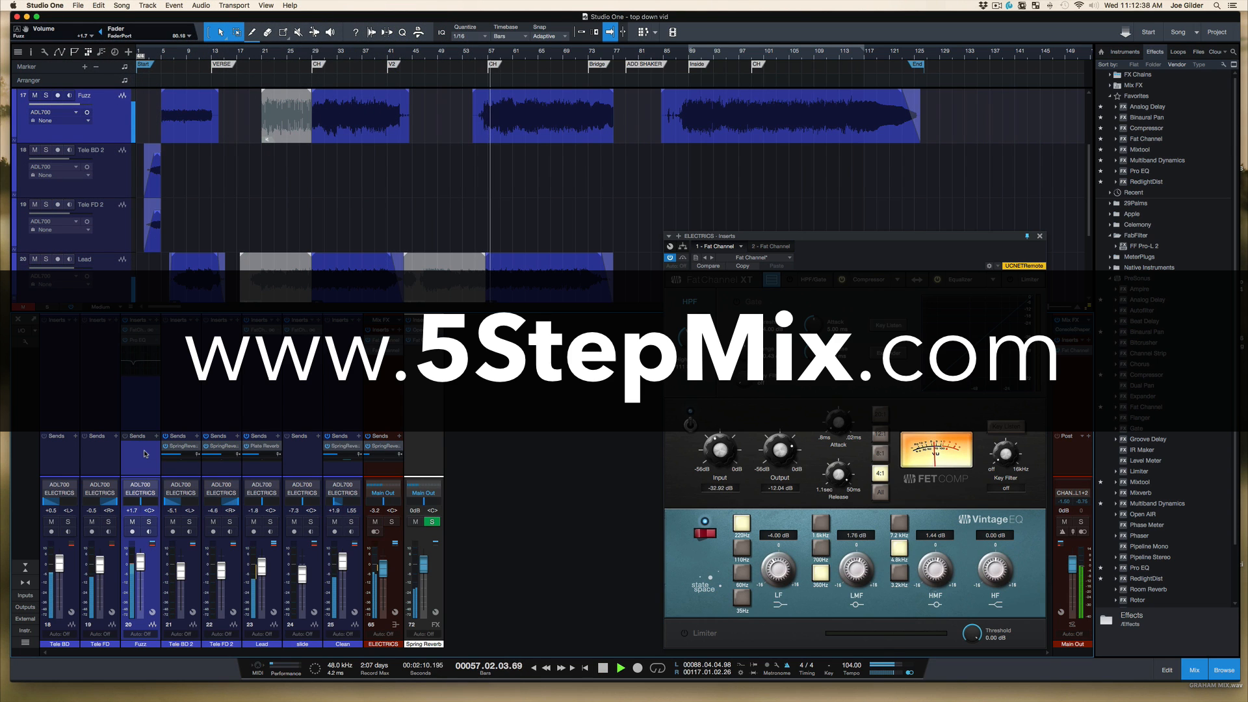